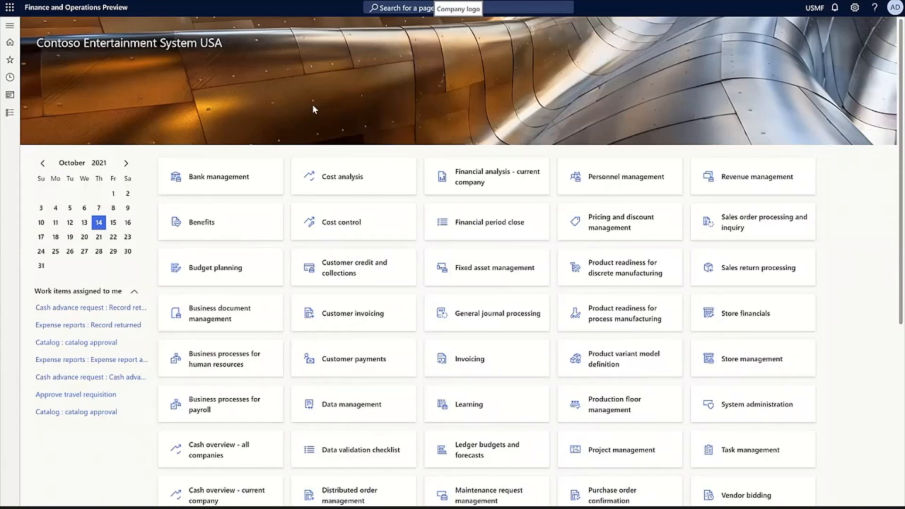
Review the personnel actions settings in the Human resources shared parameters, and close the page
click(151, 492)
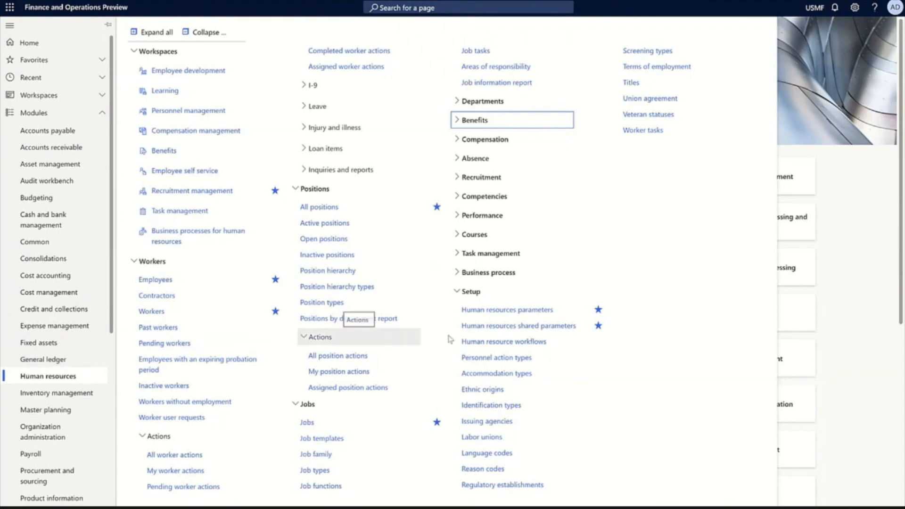
click(503, 332)
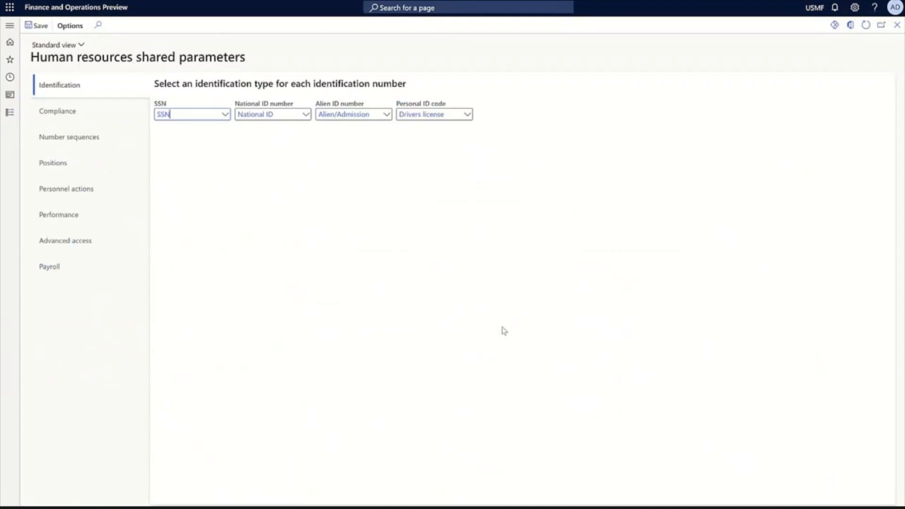
click(101, 198)
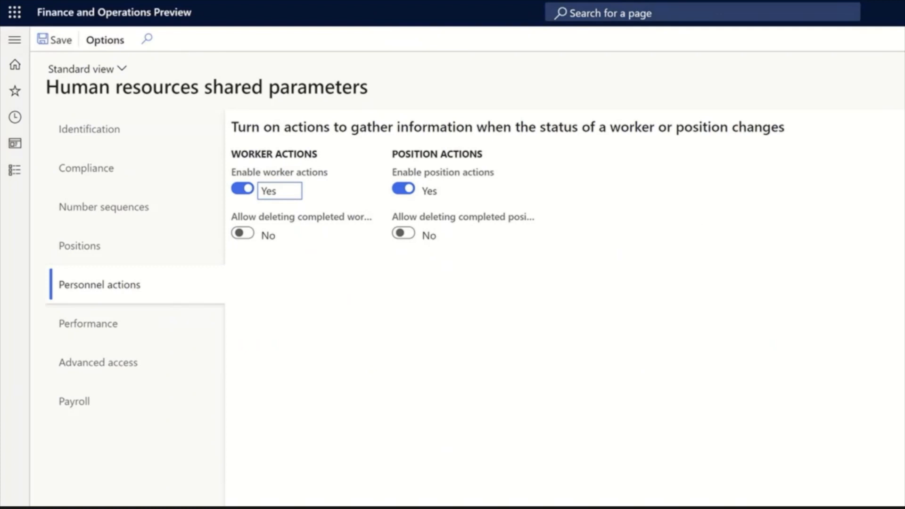
click(901, 27)
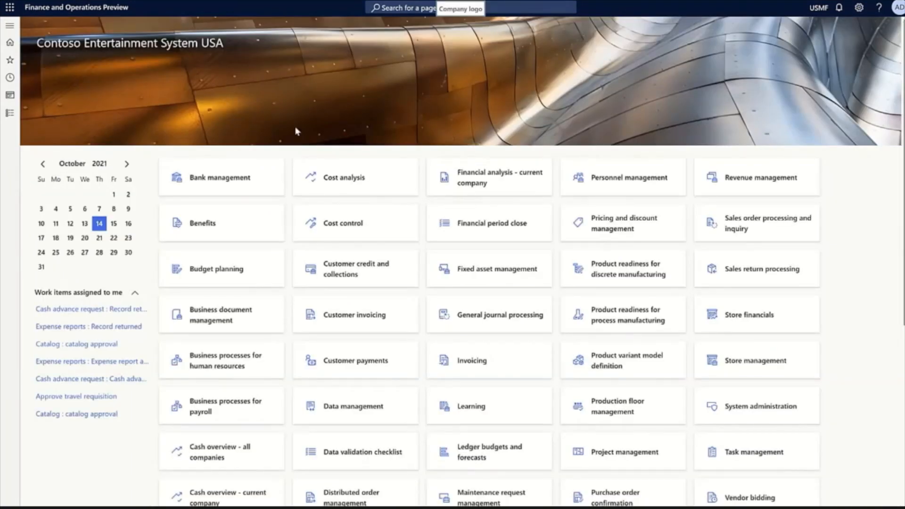
Create a personnel action type named HireContractor with the description "Hire a contracted worker"
click(13, 118)
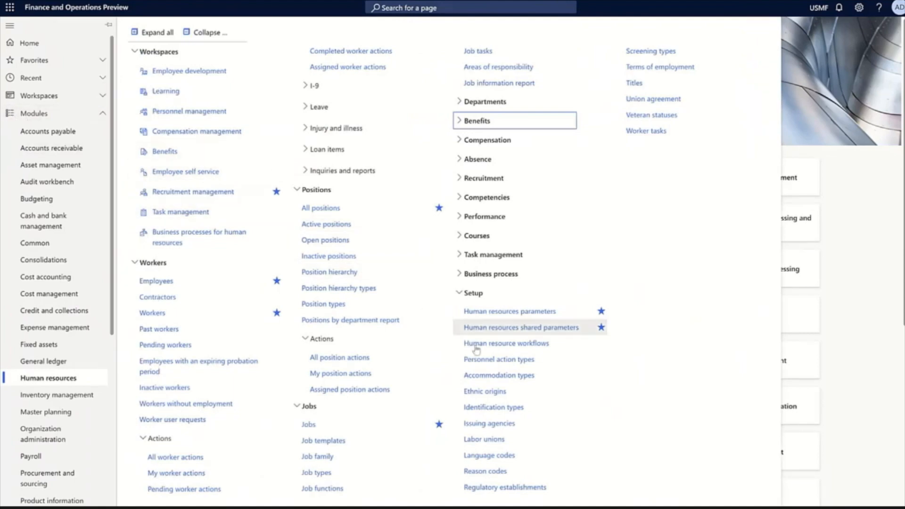
click(500, 361)
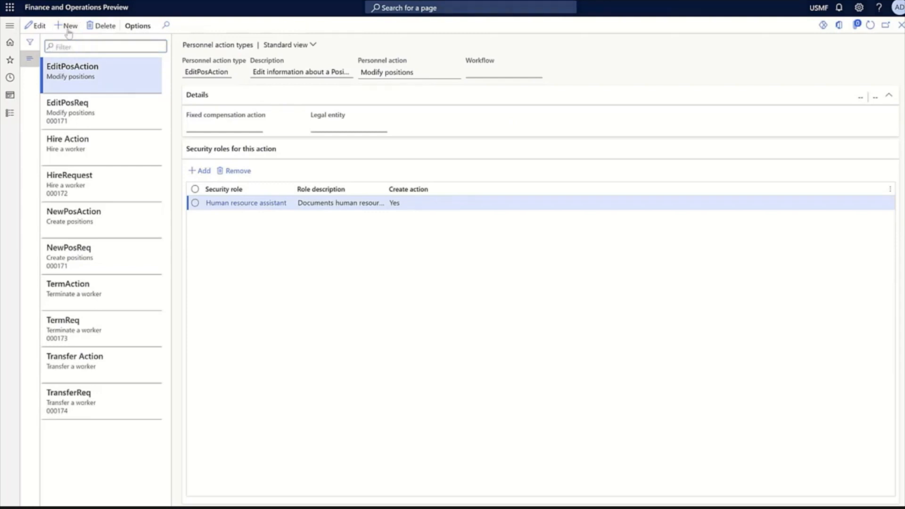
click(68, 28)
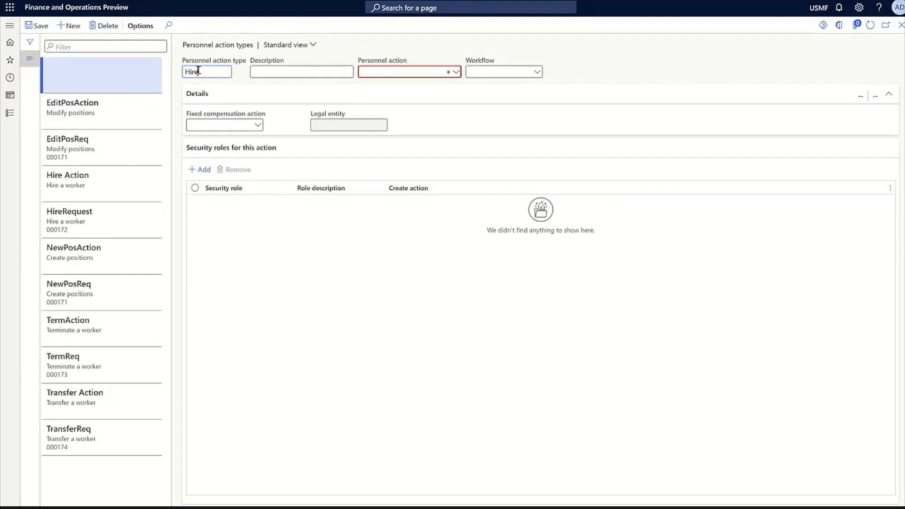
text(HireContractor)
key(Tab)
text(Hire a contract)
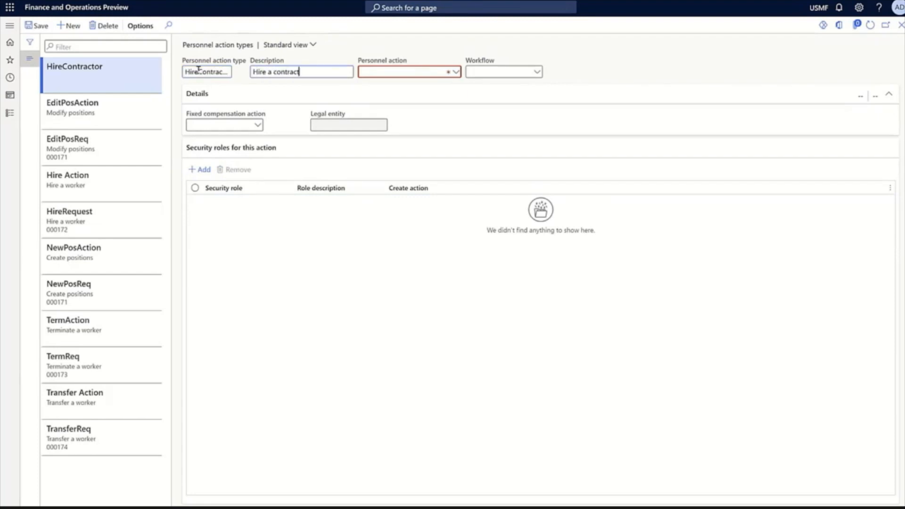
text(ed worker)
key(Tab)
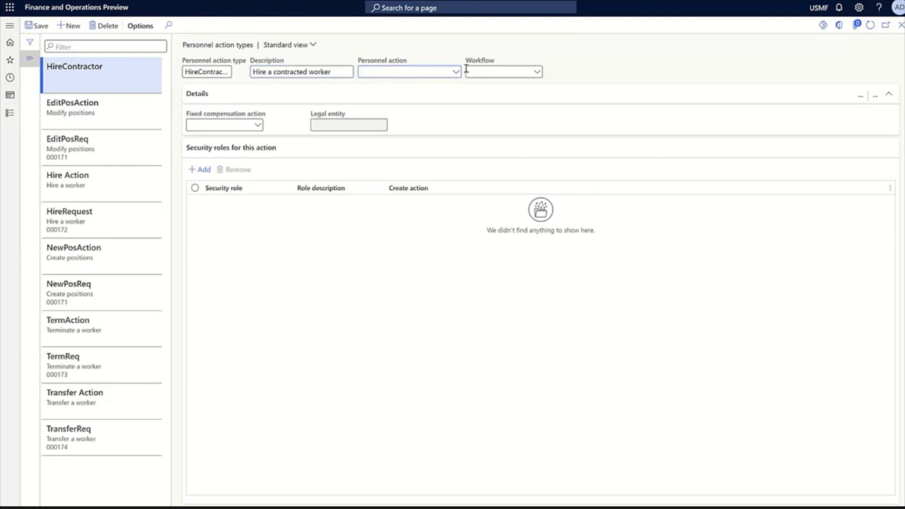
Set the new type's personnel action to Hire a worker and check the available workflows, leaving the workflow blank
click(456, 73)
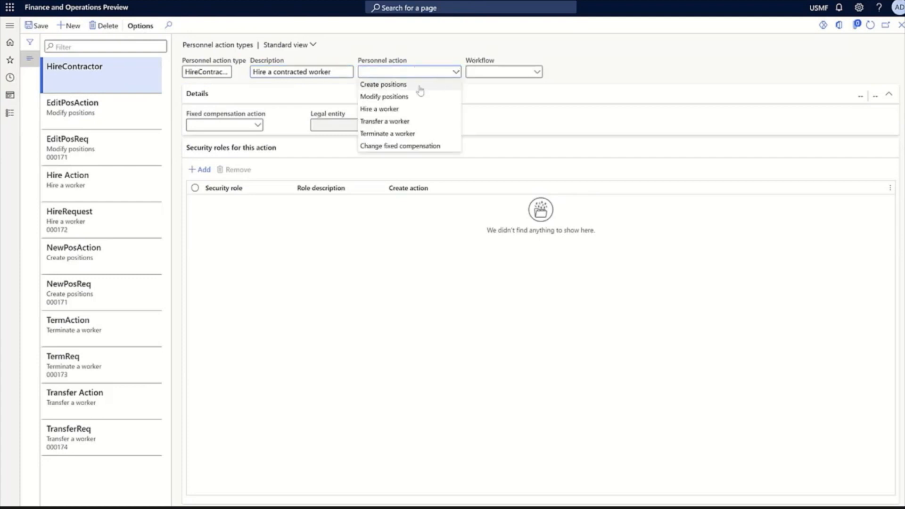
click(379, 109)
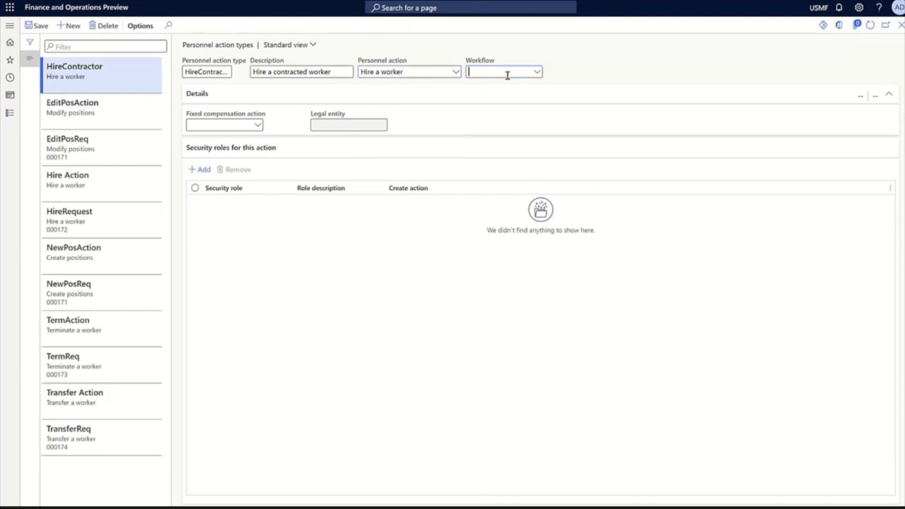
click(537, 72)
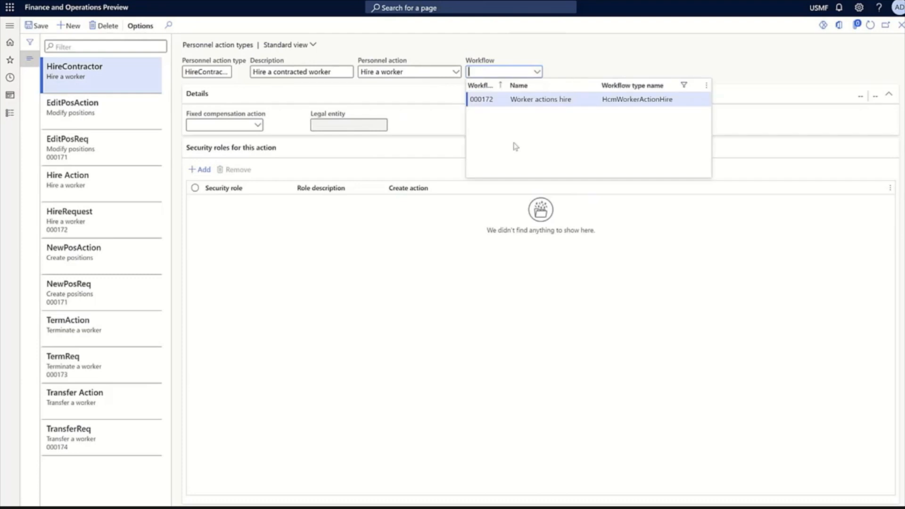
click(578, 68)
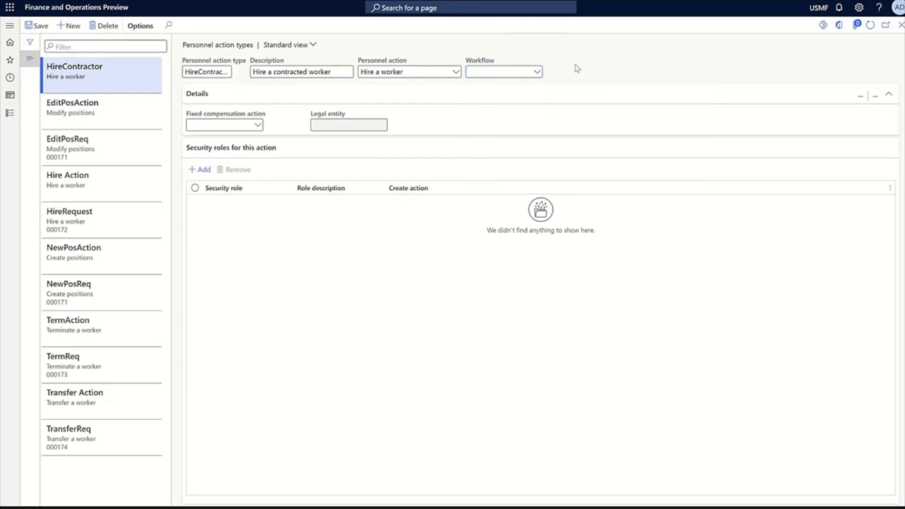
Check which security roles can be added to the HireContractor action type, cancel without adding any, and close the page
click(204, 170)
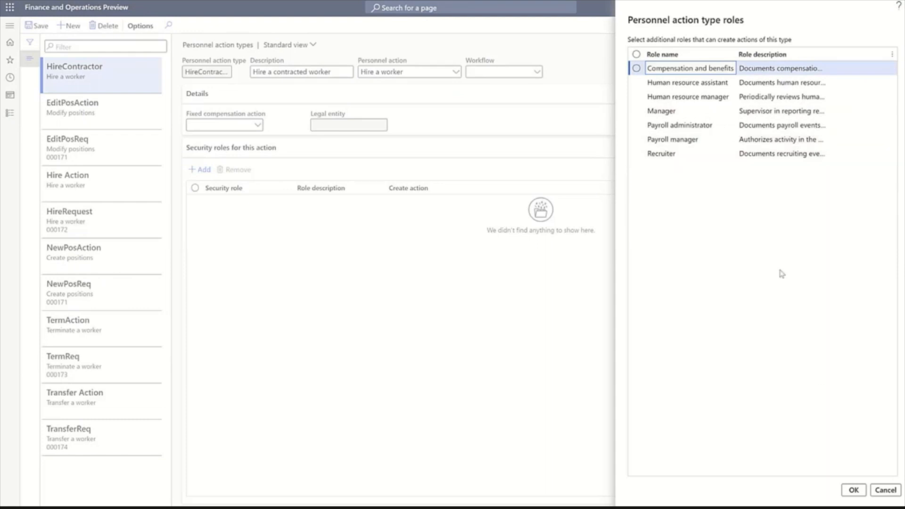
click(885, 491)
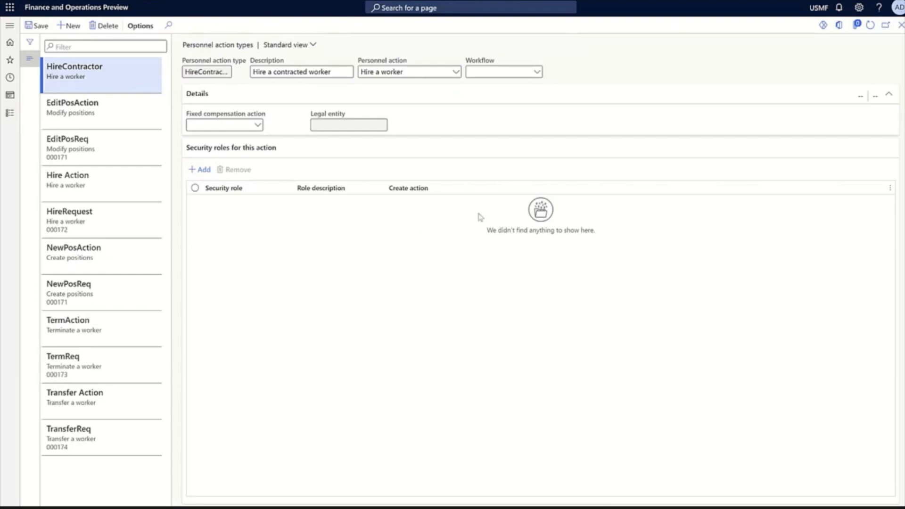
click(901, 25)
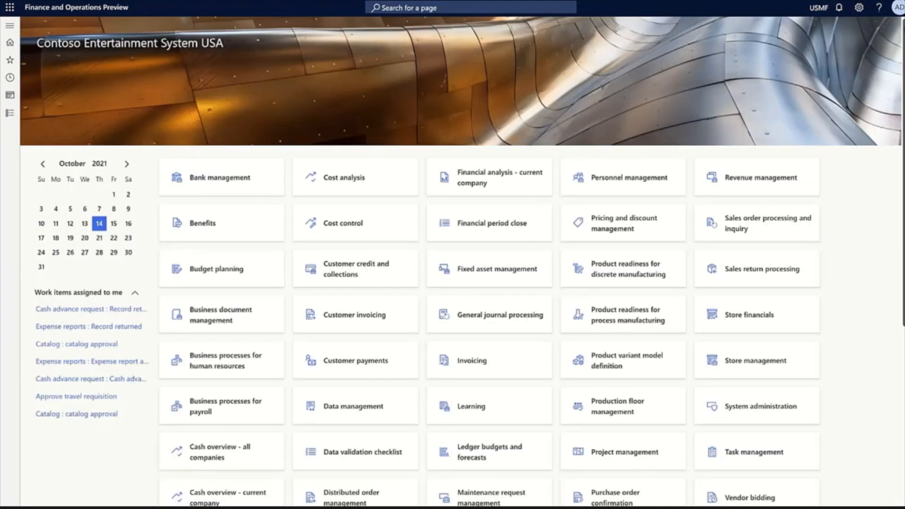
View all worker actions and the action types offered for a new worker action, and close the page without creating one
click(10, 113)
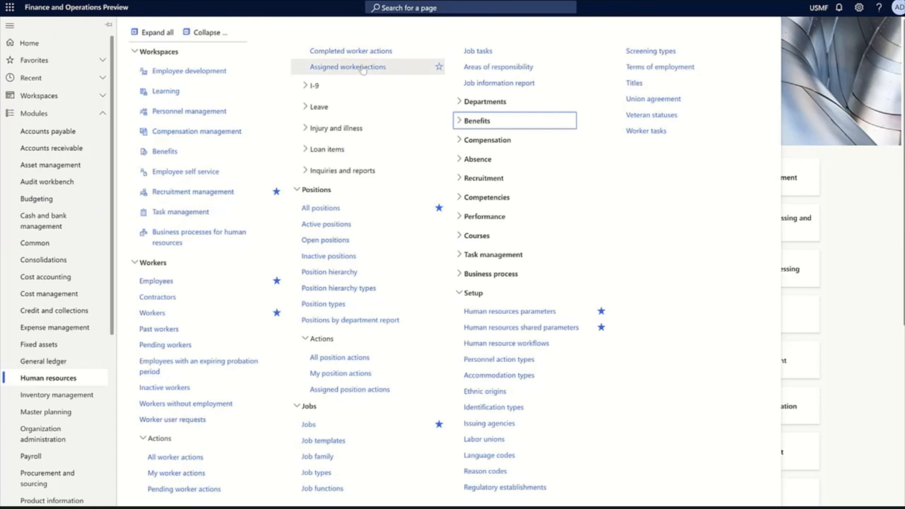
click(171, 458)
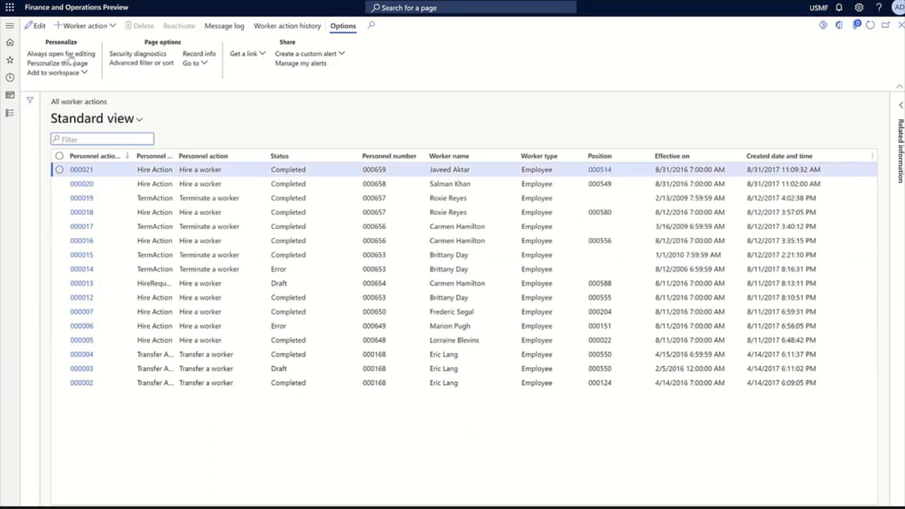
click(103, 28)
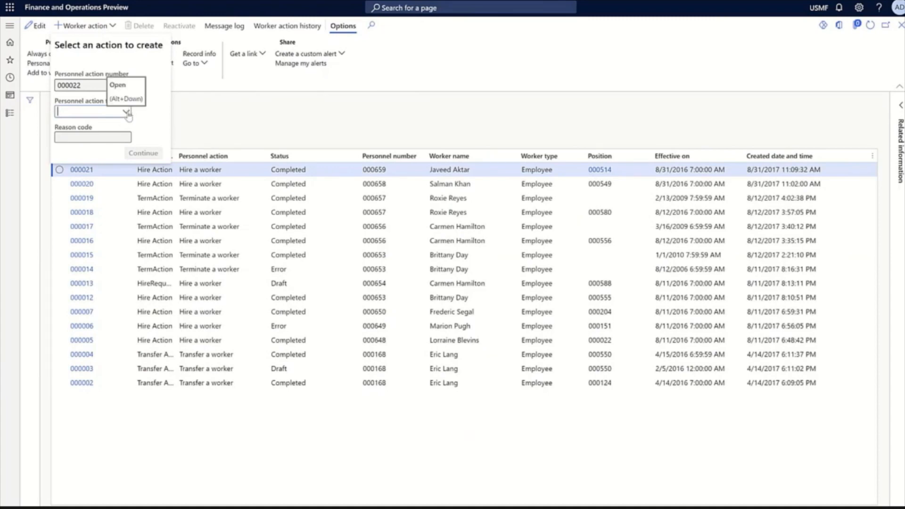
click(126, 112)
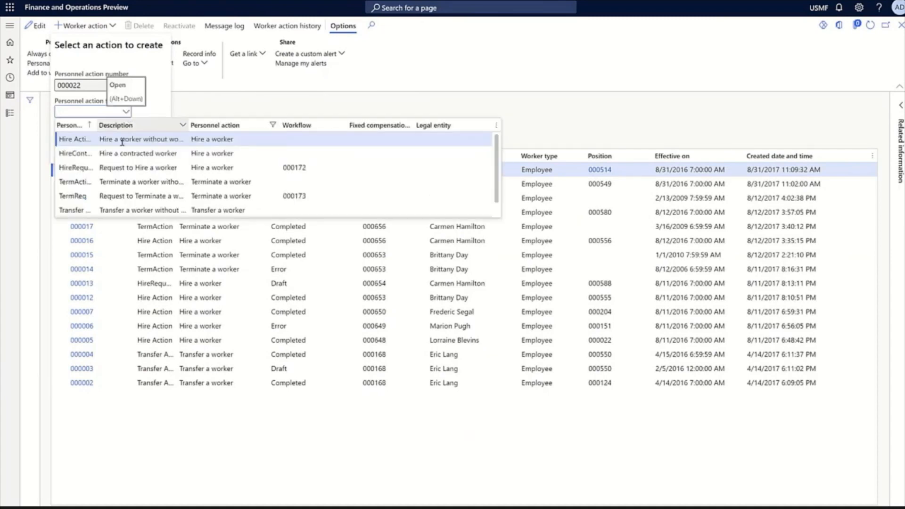
click(491, 72)
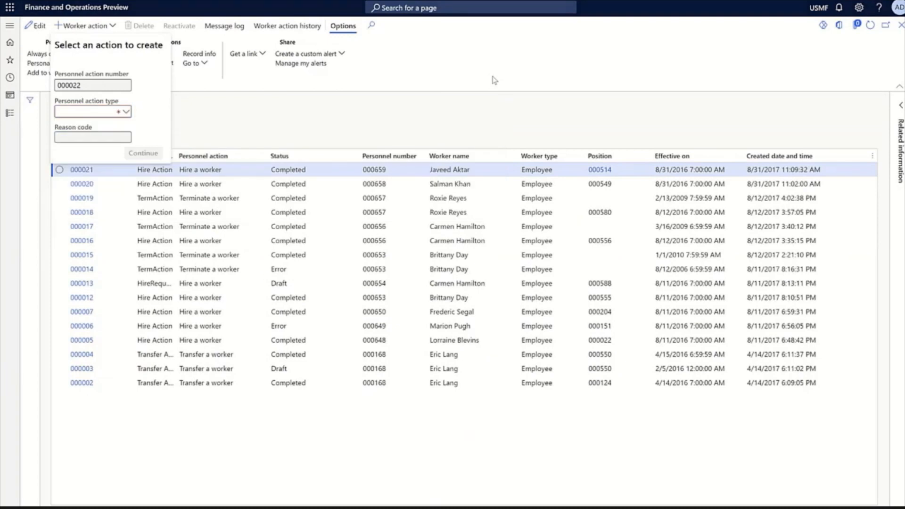
click(491, 76)
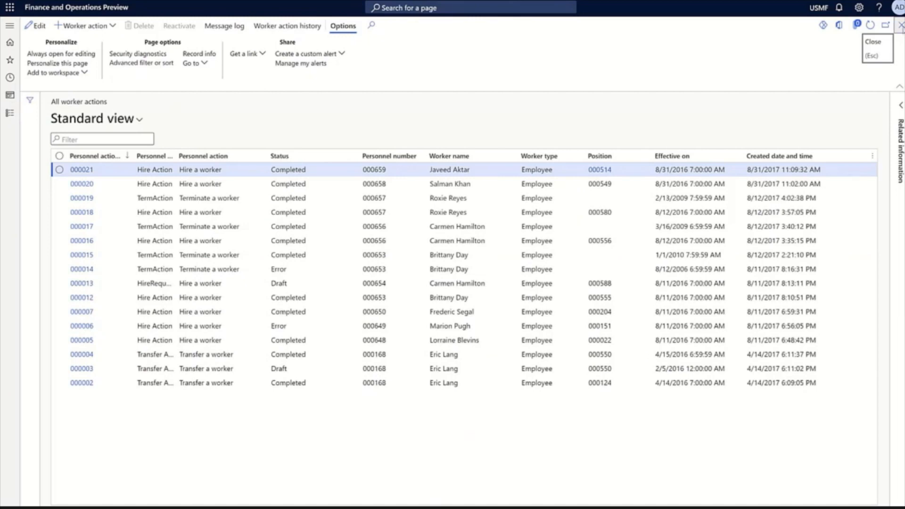
click(901, 25)
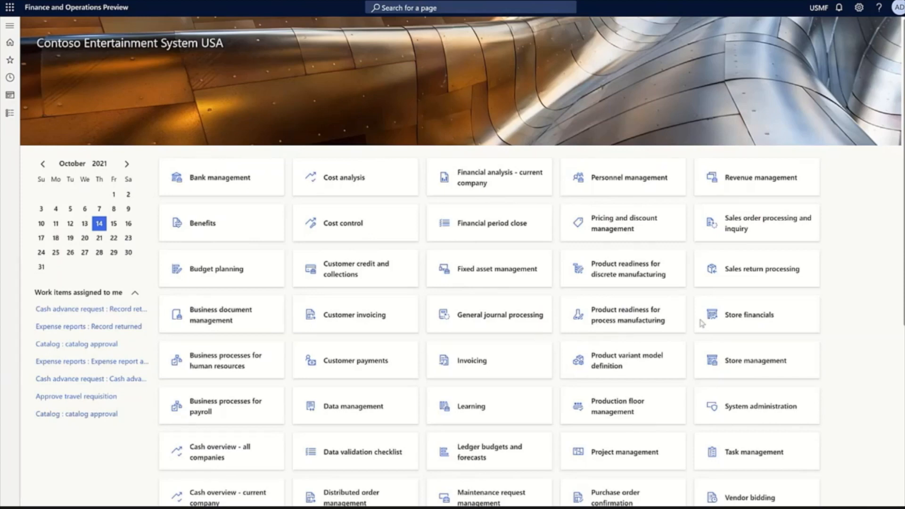
Open the Employee self service workspace and display the position information for the manager's team
scroll(462, 262, down, 5)
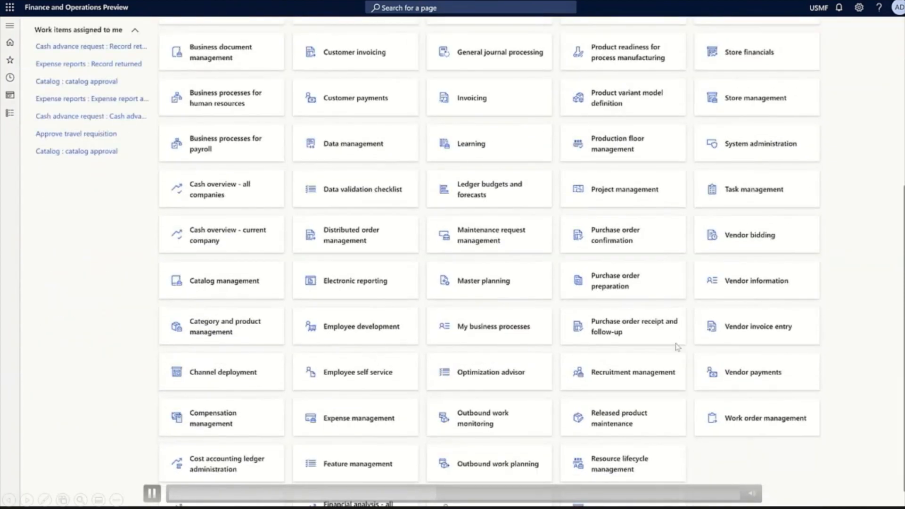
click(346, 381)
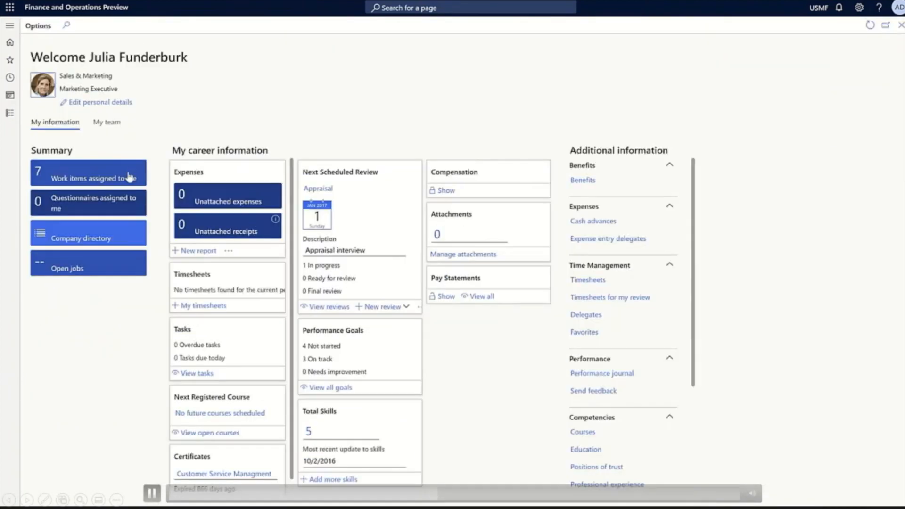
click(107, 123)
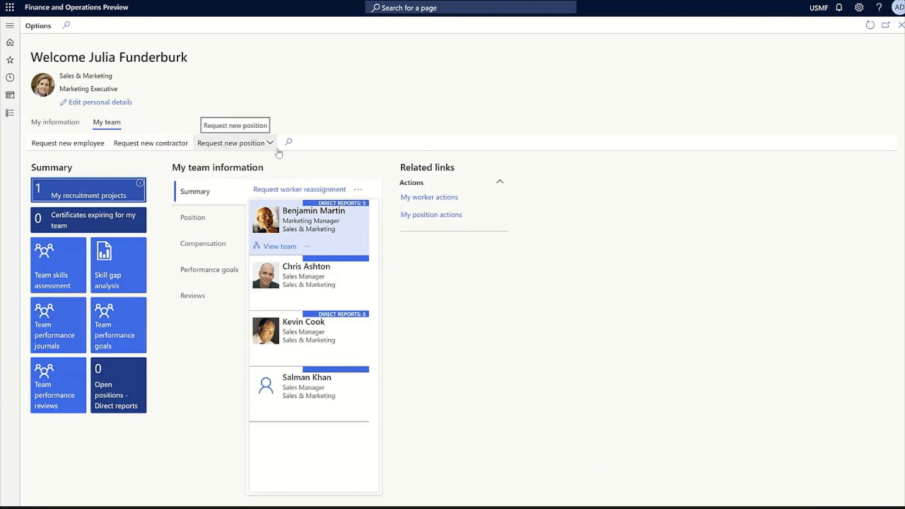
click(199, 220)
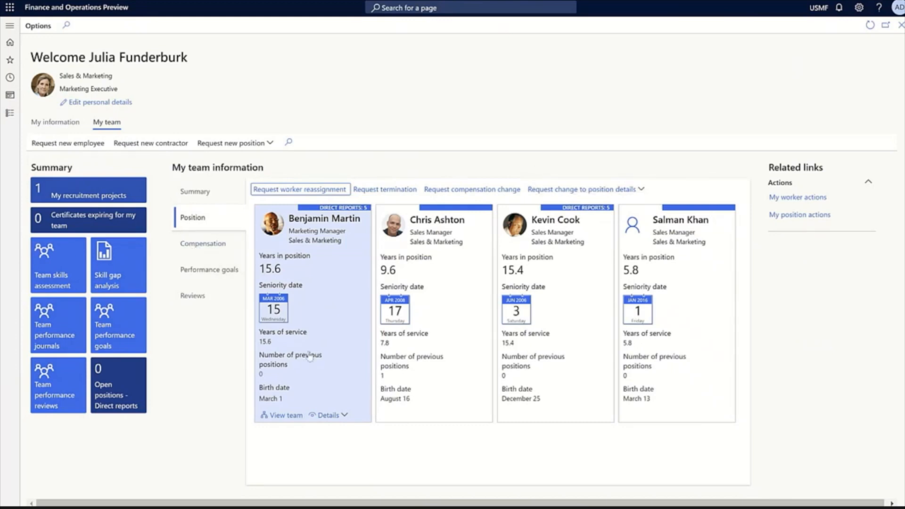
Request a new position with the personnel action type NewPosAction and the reason code OrgGrowth, and continue to its details
click(250, 147)
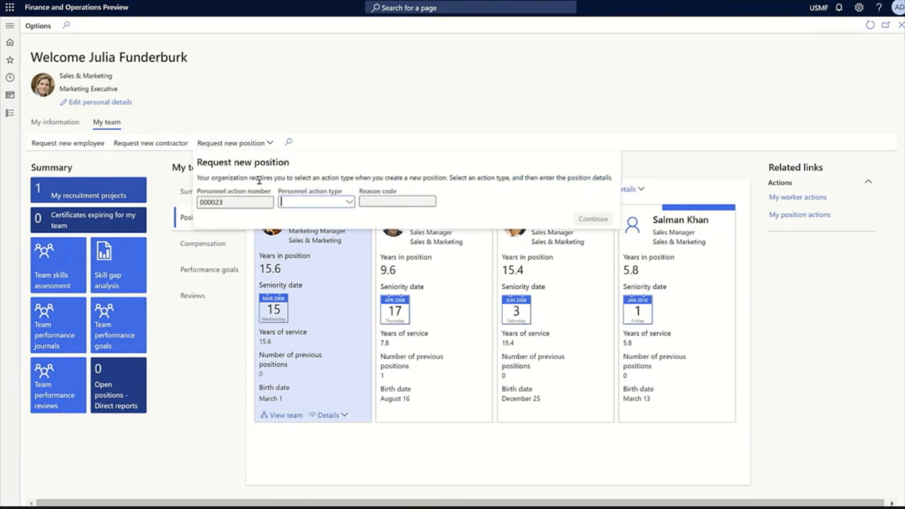
click(349, 207)
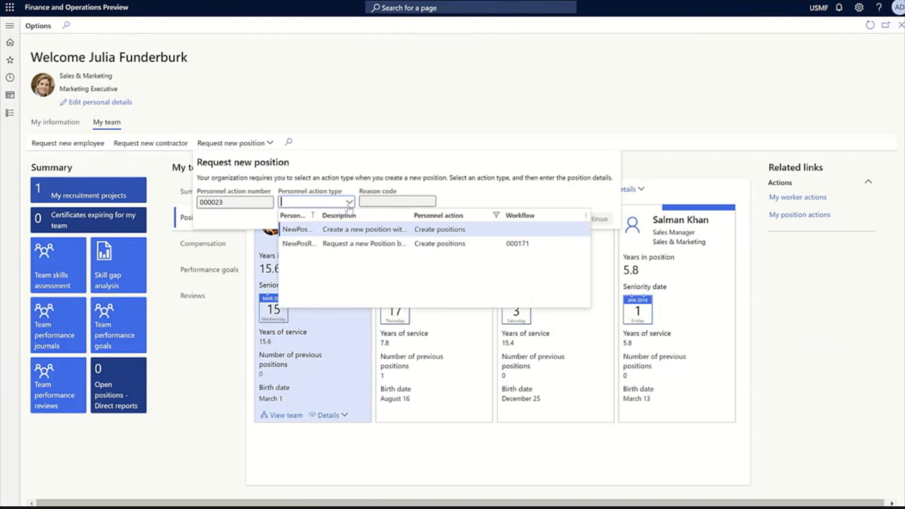
click(306, 229)
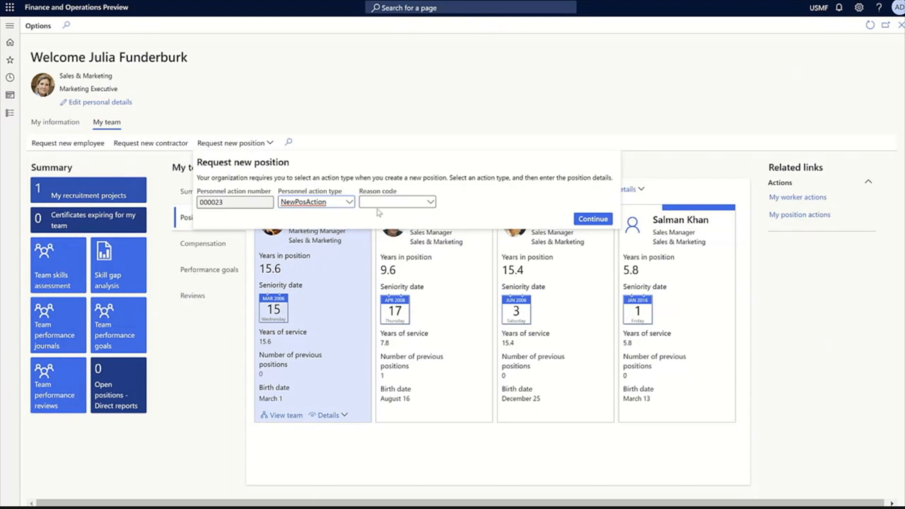
click(413, 203)
click(430, 202)
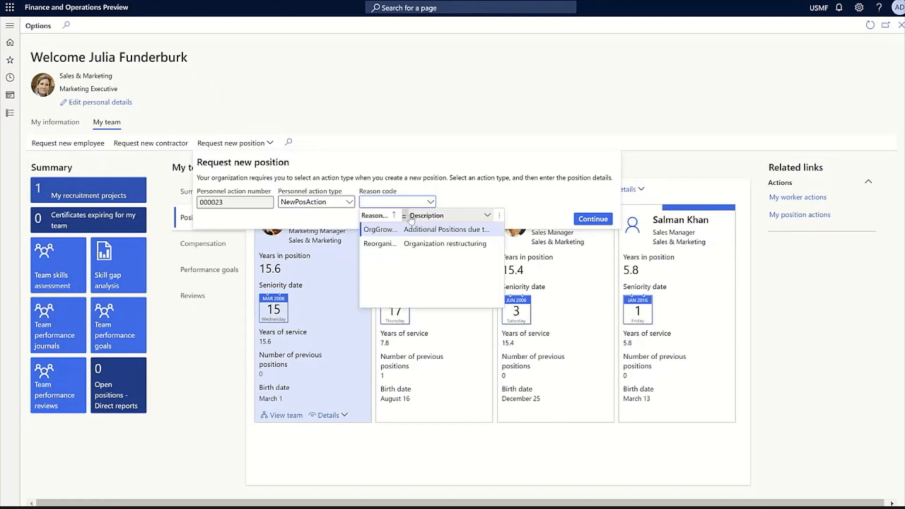
click(382, 233)
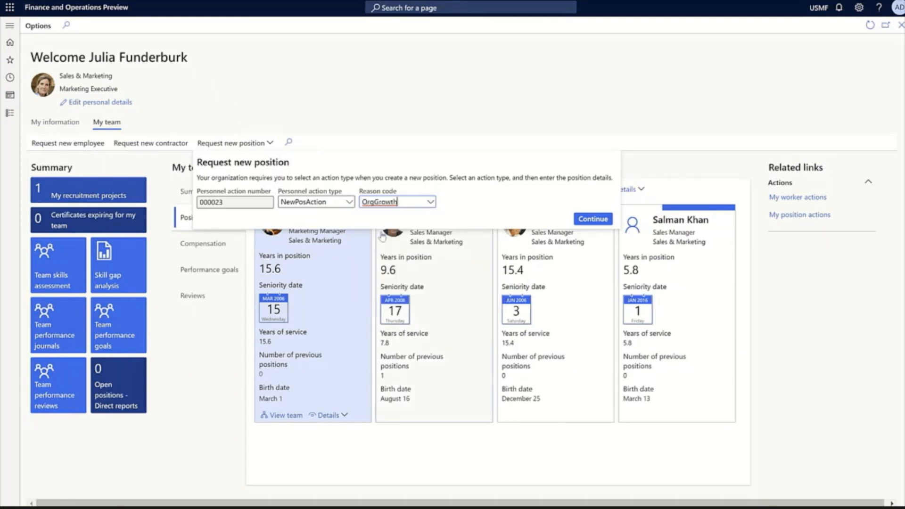
click(589, 221)
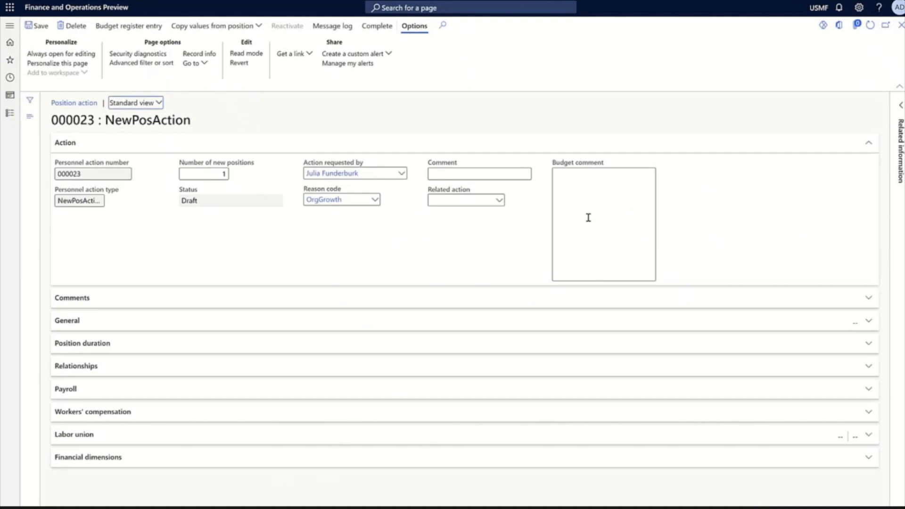
Expand the Comments and General sections of the new position action
click(589, 217)
click(85, 299)
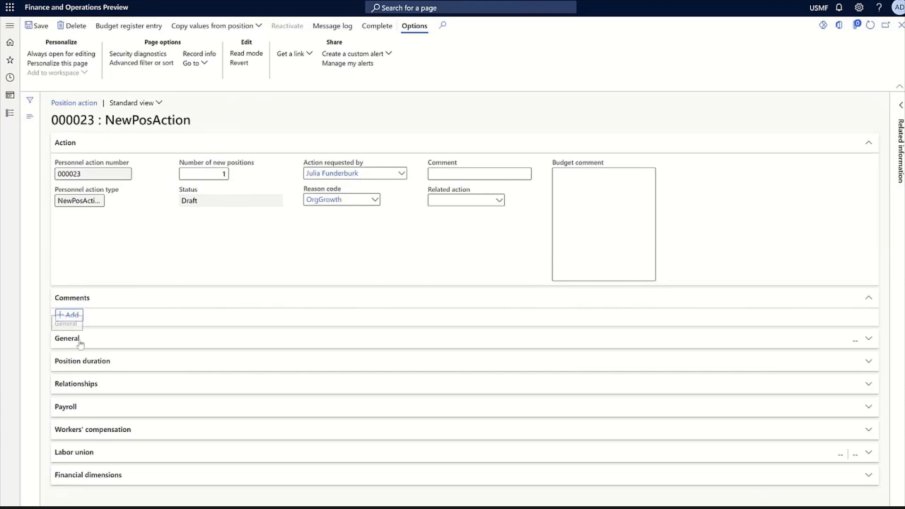
click(80, 339)
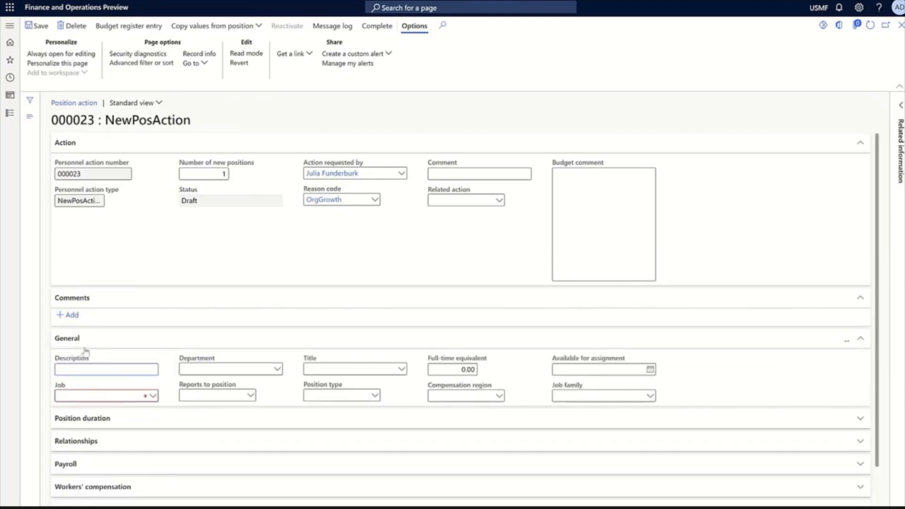
Set the new position's job to Accountant and have it report to position 000105
click(114, 395)
click(154, 399)
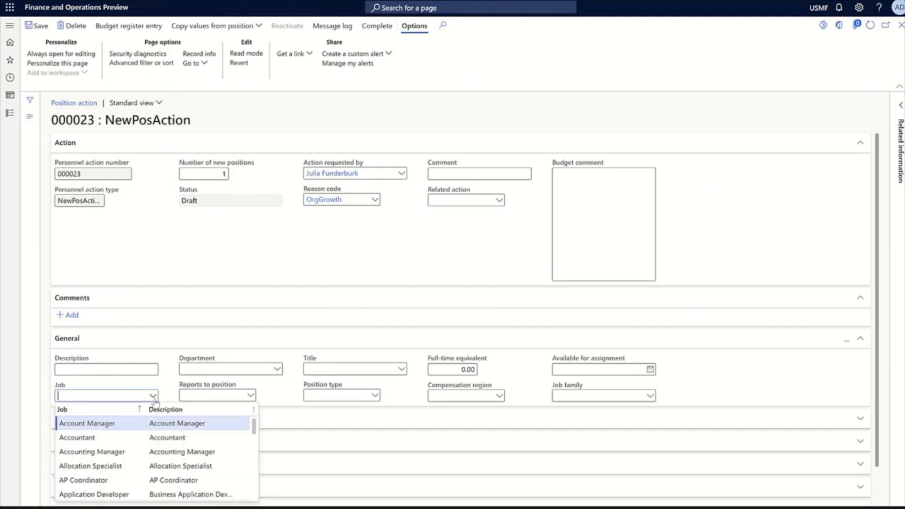
click(94, 436)
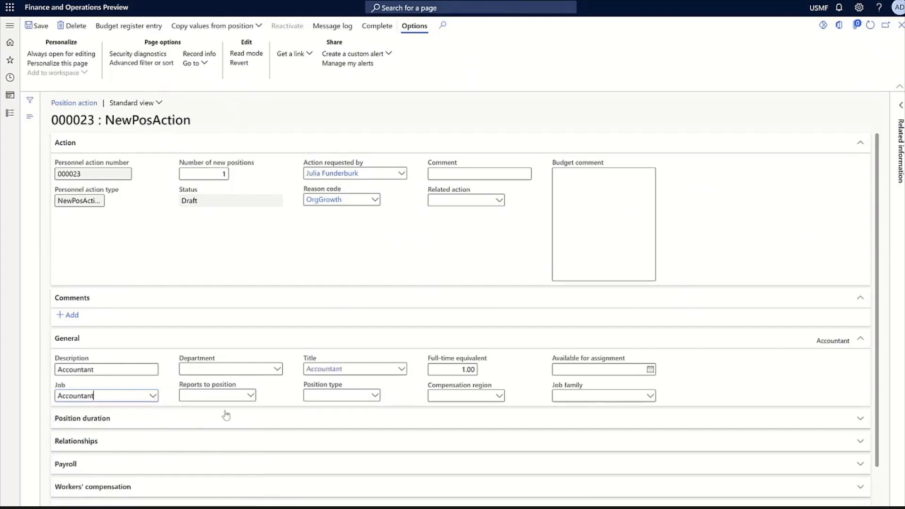
click(244, 395)
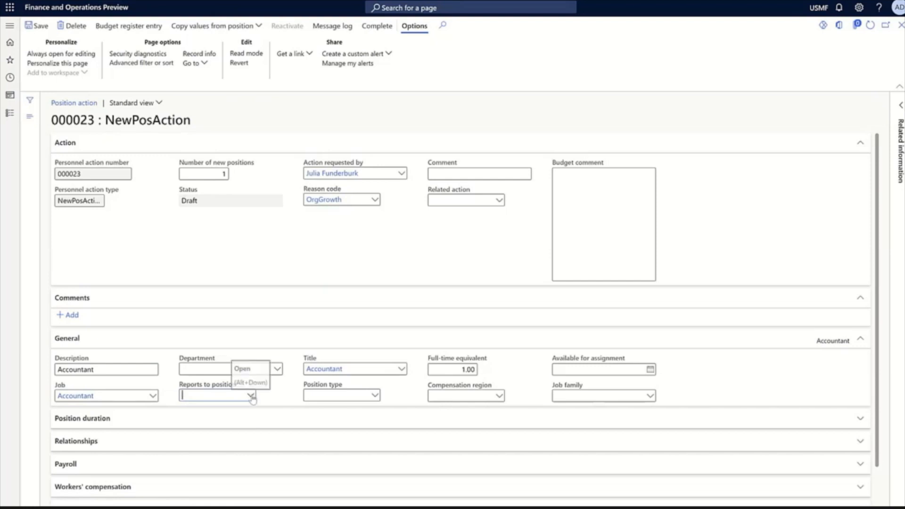
click(251, 396)
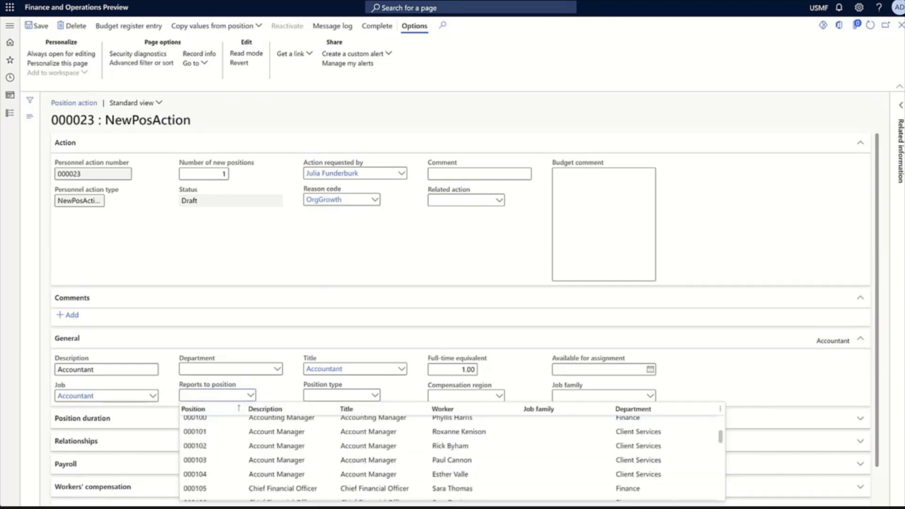
click(207, 488)
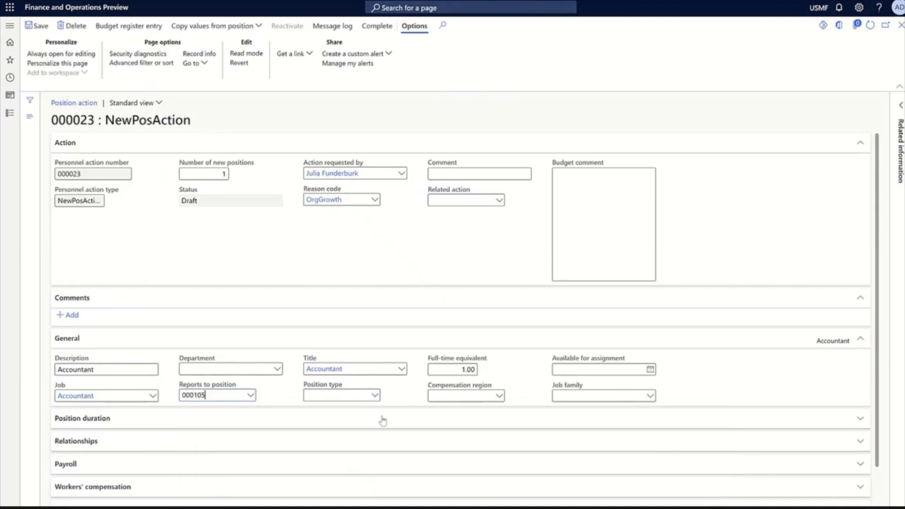
Expand the Position duration and Relationships sections of the new position action, then complete the action and close its page
click(132, 425)
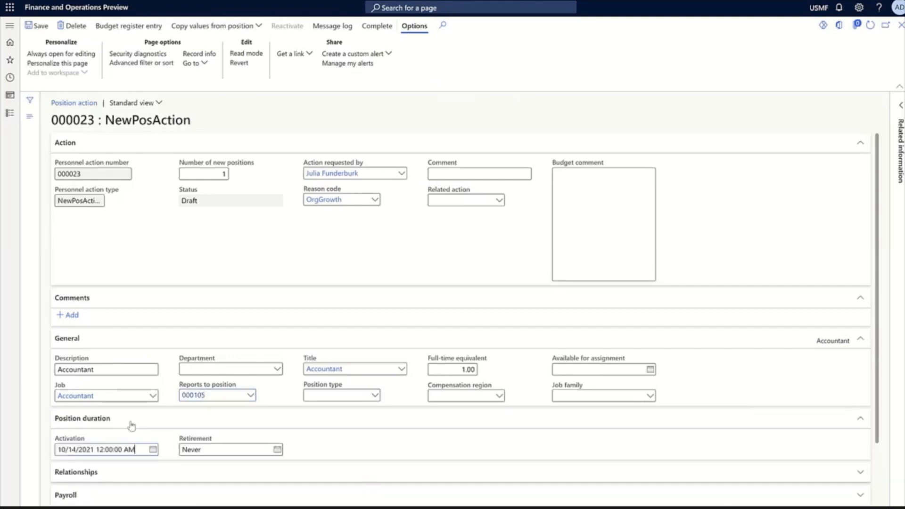
click(123, 478)
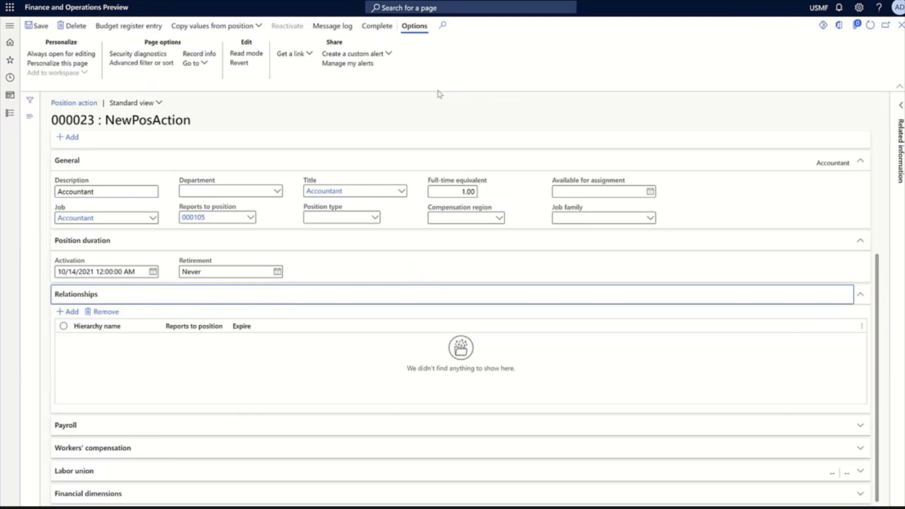
click(377, 31)
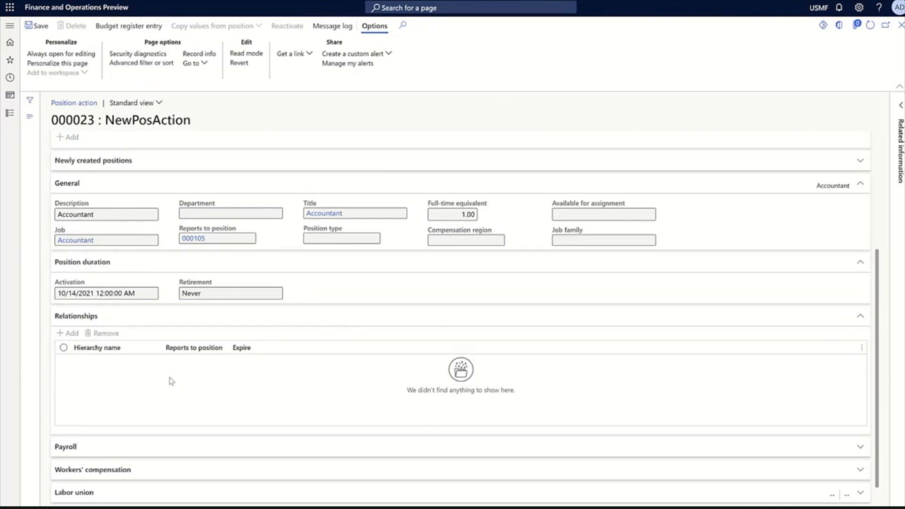
scroll(233, 229, up, 4)
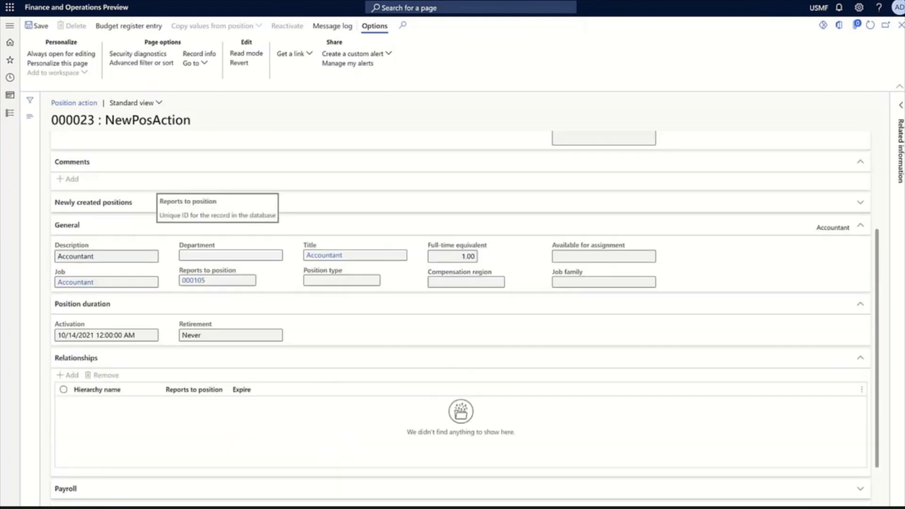
click(900, 26)
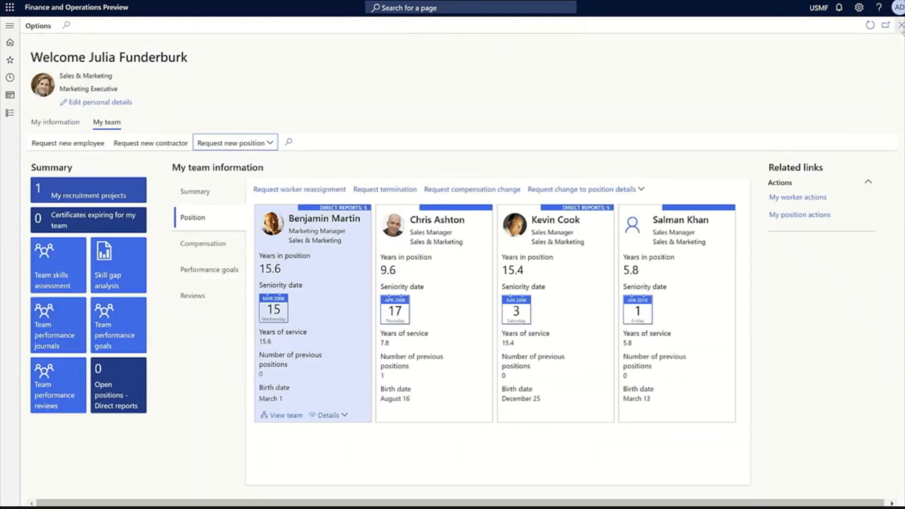
Open the All positions list in Human resources and sort it by position number in descending order
click(9, 113)
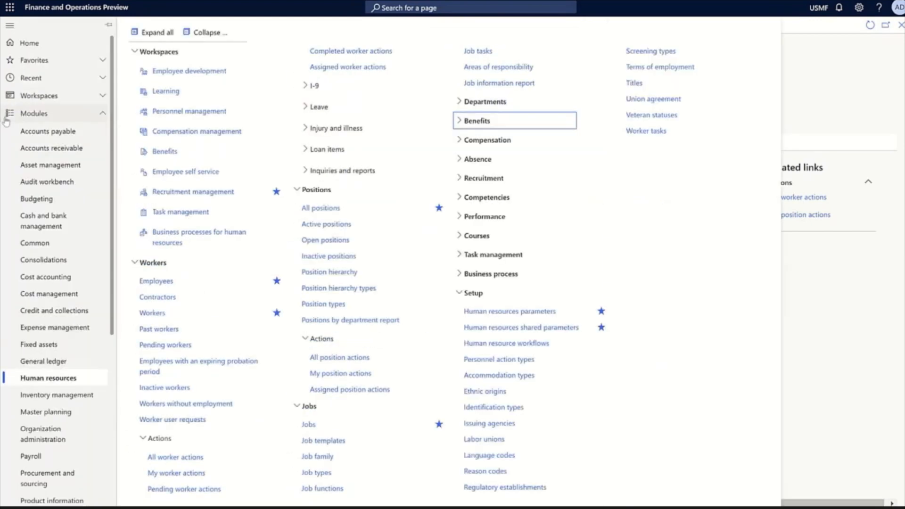
click(322, 208)
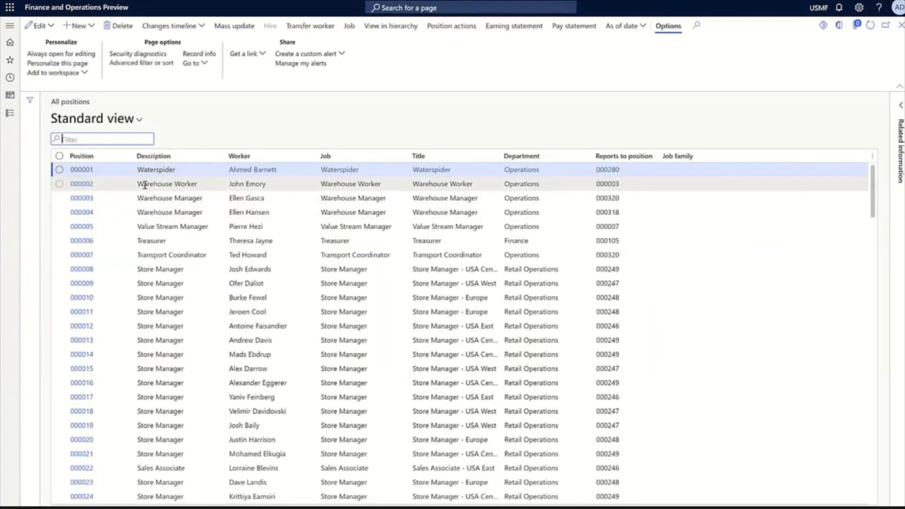
click(82, 156)
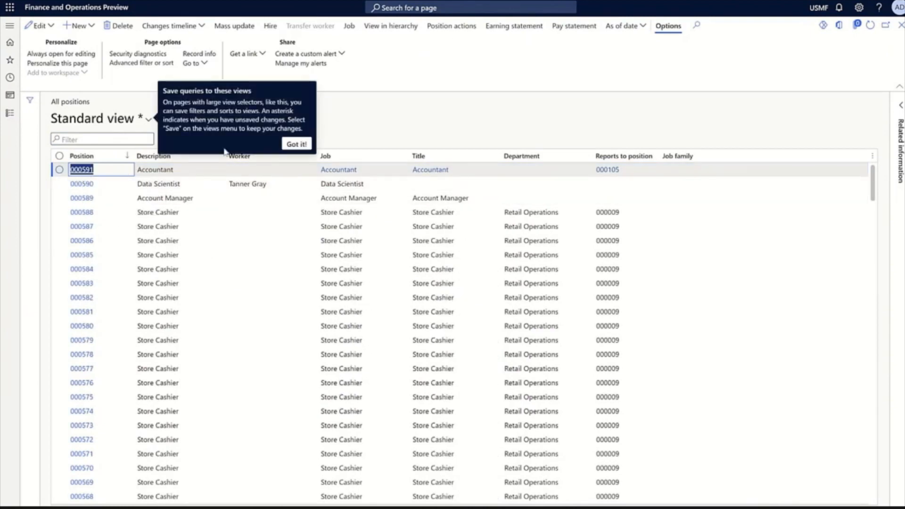
click(296, 145)
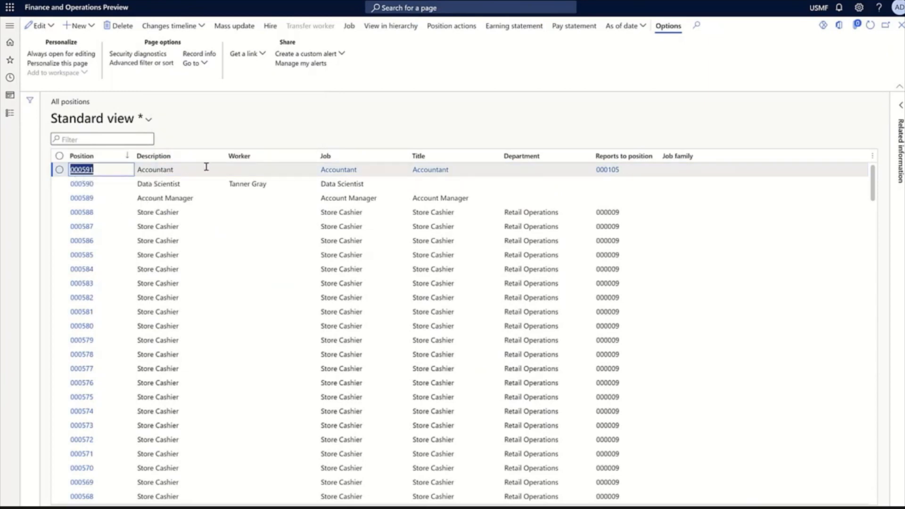
Open Accountant position 000591, view its position actions, and return to the position's details
click(82, 172)
click(83, 170)
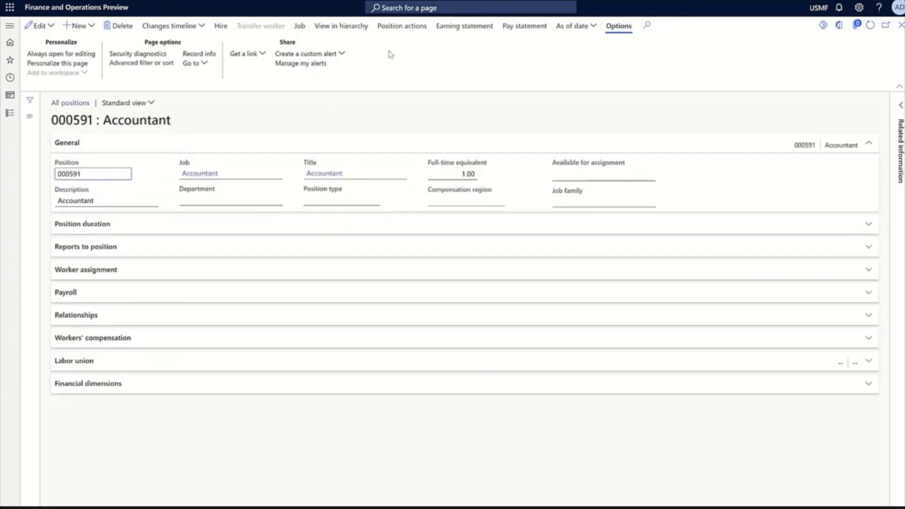
click(408, 33)
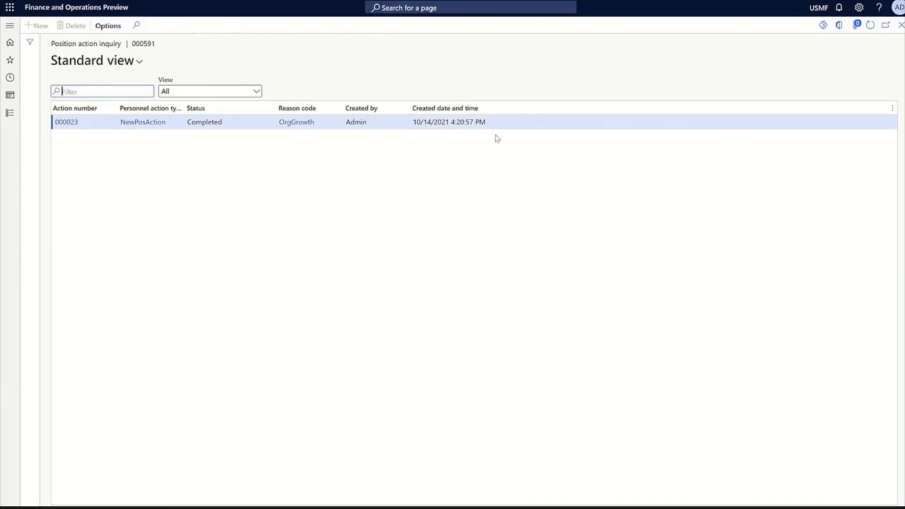
click(901, 26)
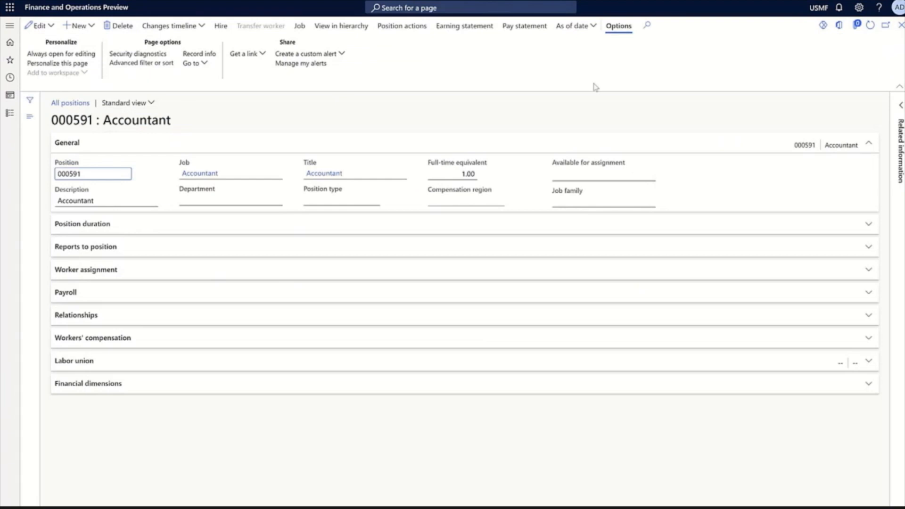
Start editing Accountant position 000591 with the personnel action type EditPosAction, without a reason code, and continue to the action details
click(41, 26)
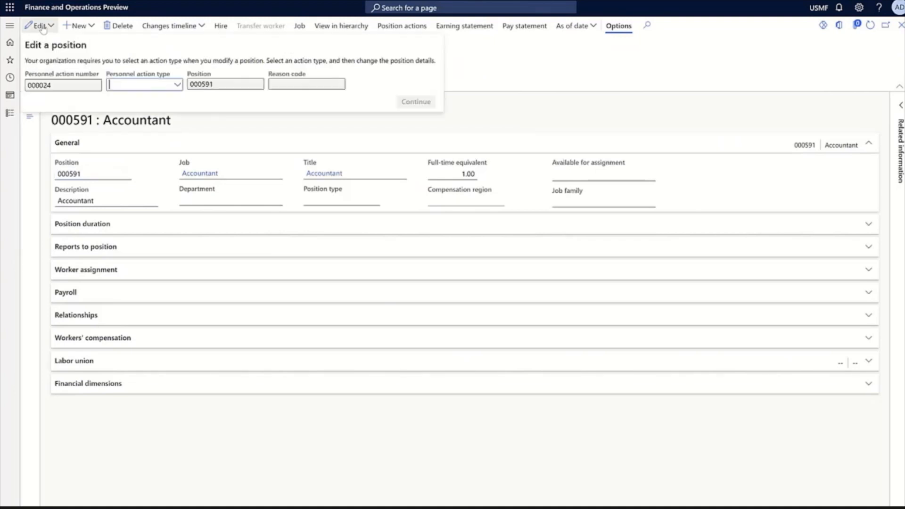
click(177, 85)
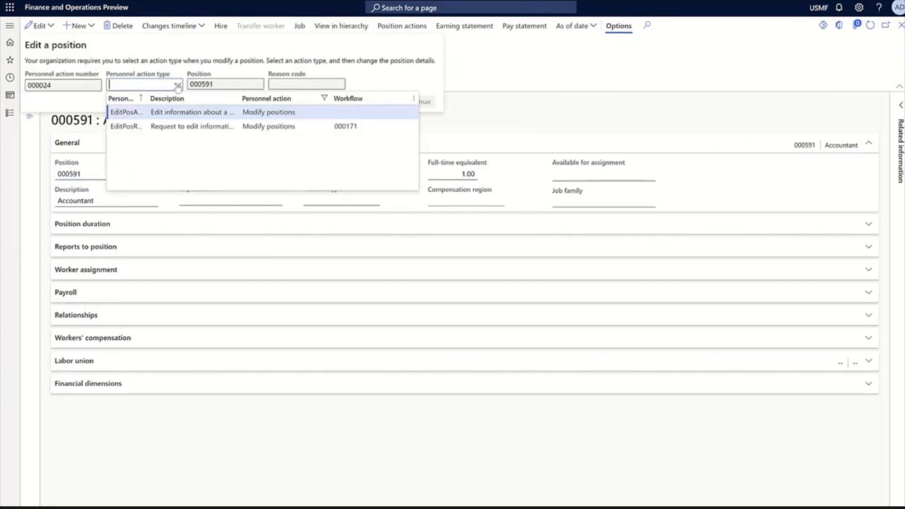
click(130, 112)
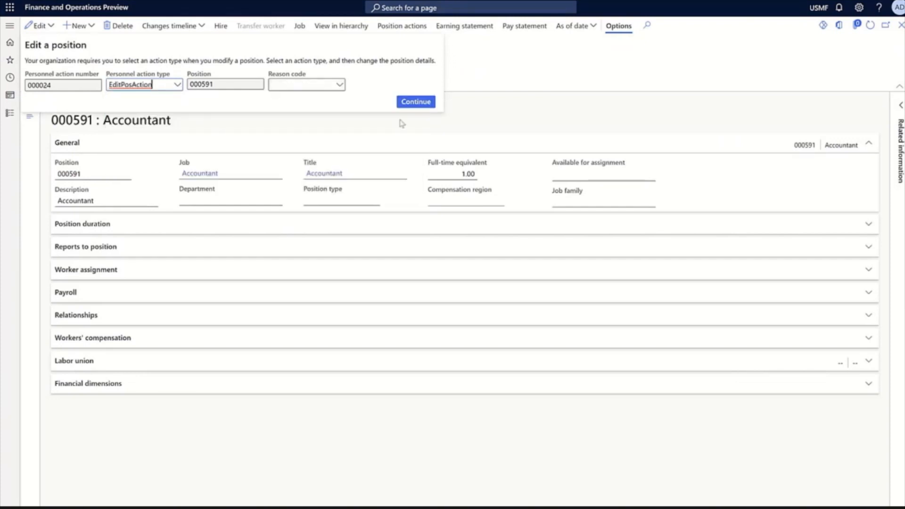
click(420, 104)
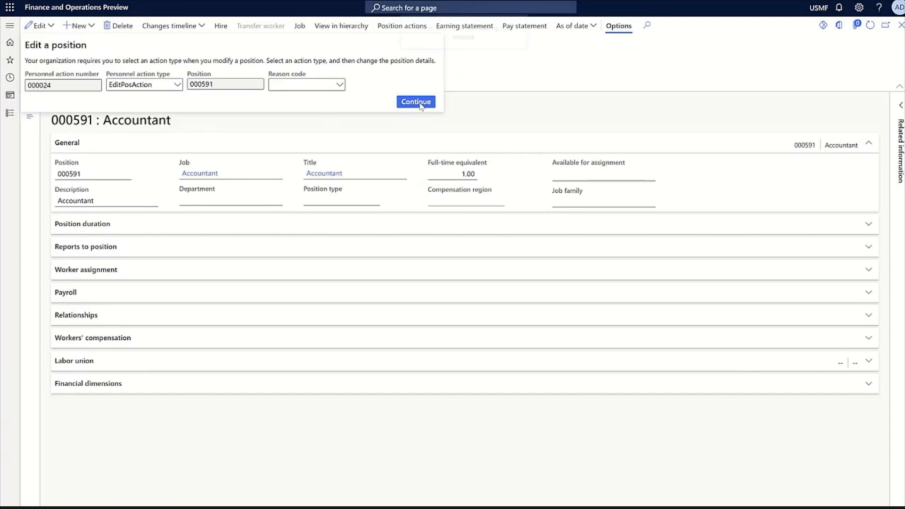
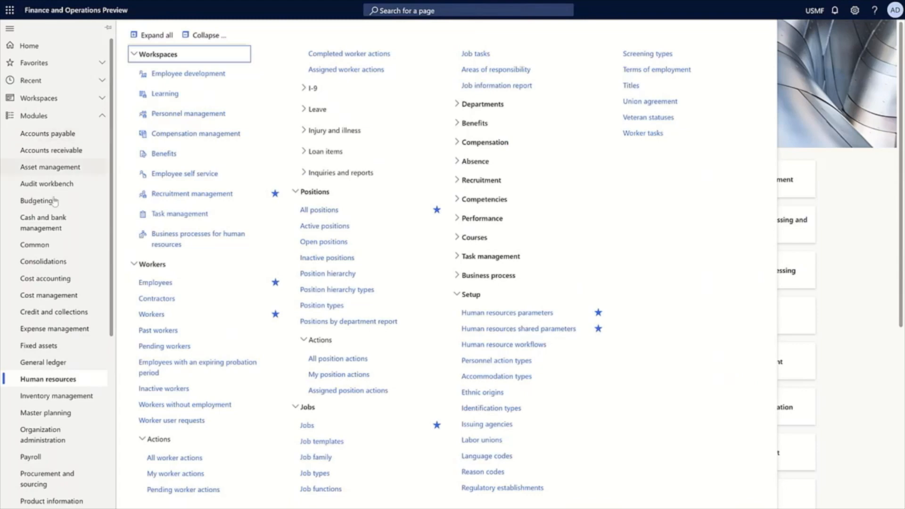
Open the Workers list in Human resources, view the changes timeline of the fifth worker, and close the timeline
click(148, 315)
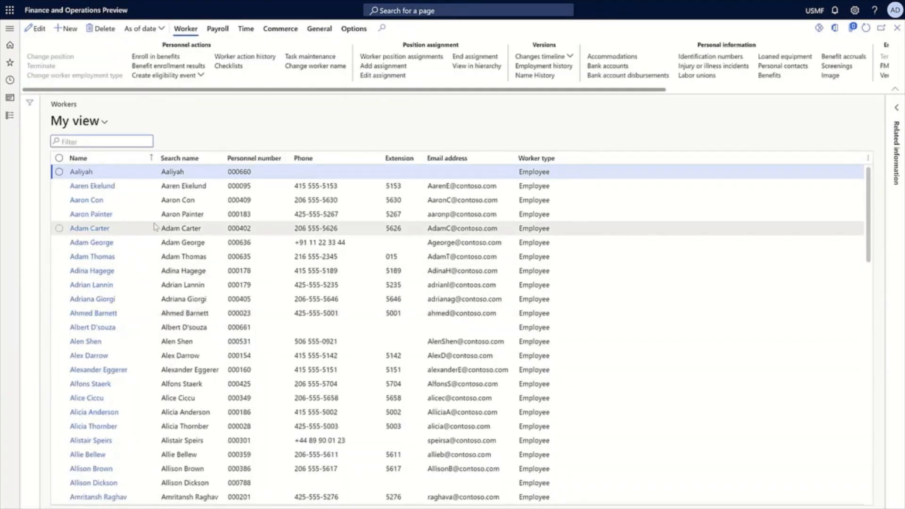
click(176, 228)
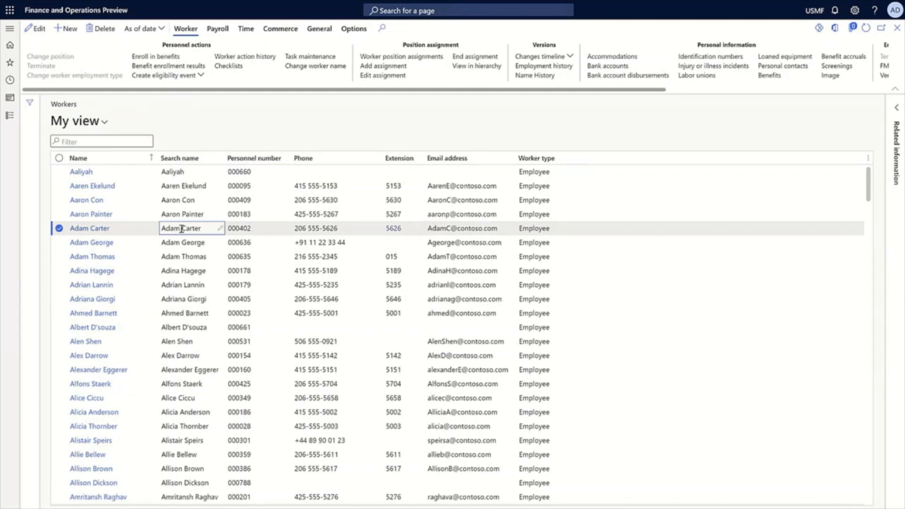
click(566, 56)
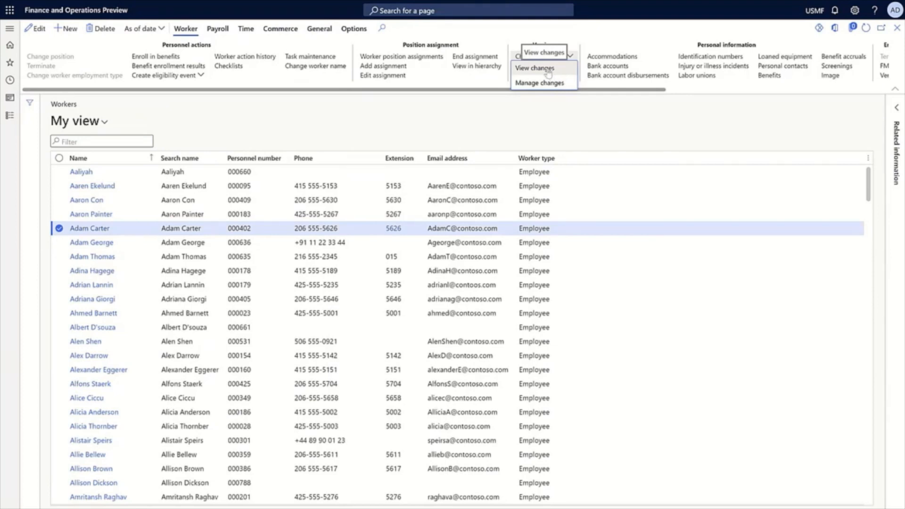
click(547, 70)
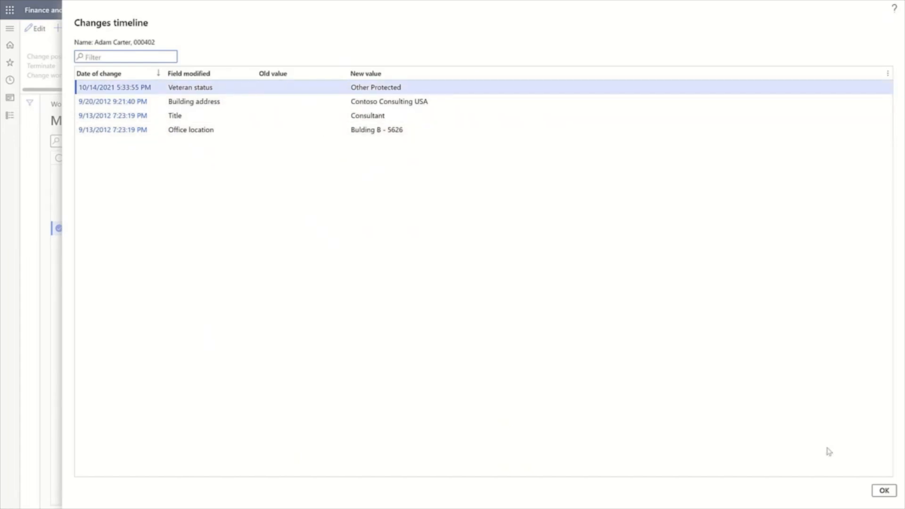
click(884, 491)
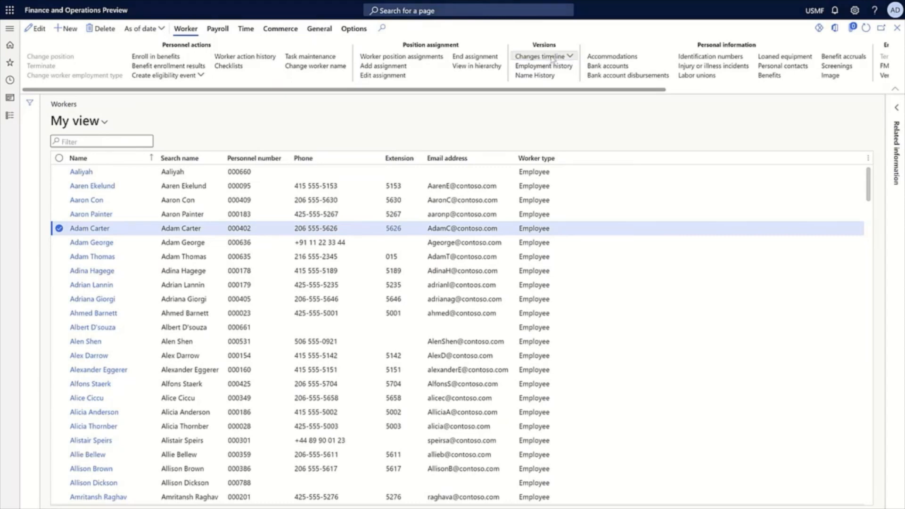
Open Manage changes for the selected worker and review the worker summary, Affordable Care coverage groups for company USSI, and payroll earning codes
click(552, 57)
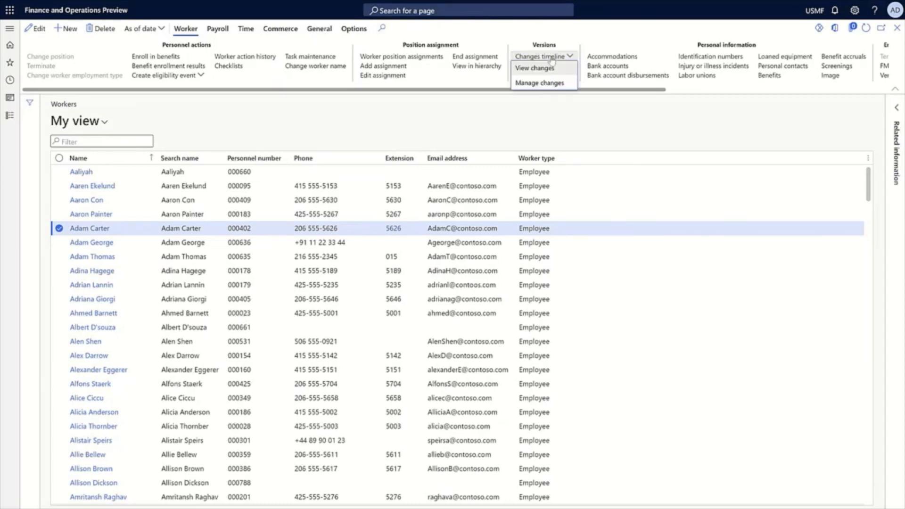
click(531, 85)
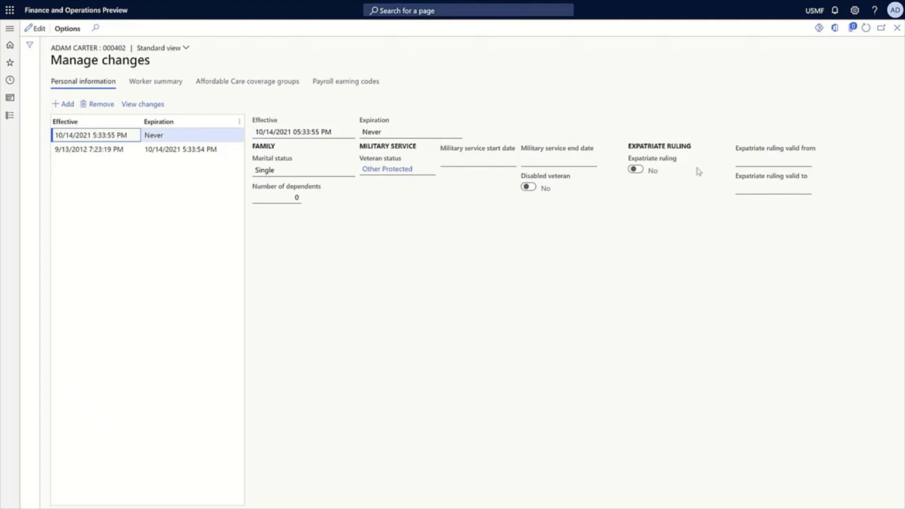
click(161, 84)
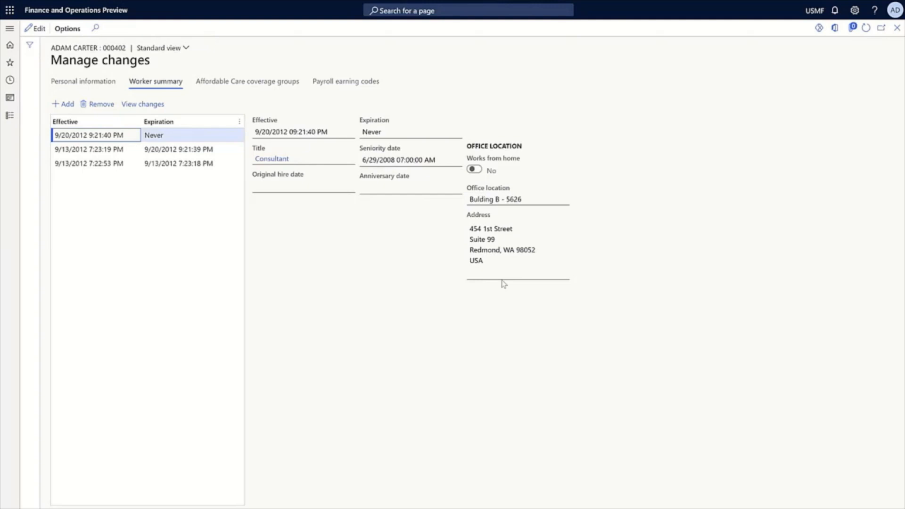
click(230, 87)
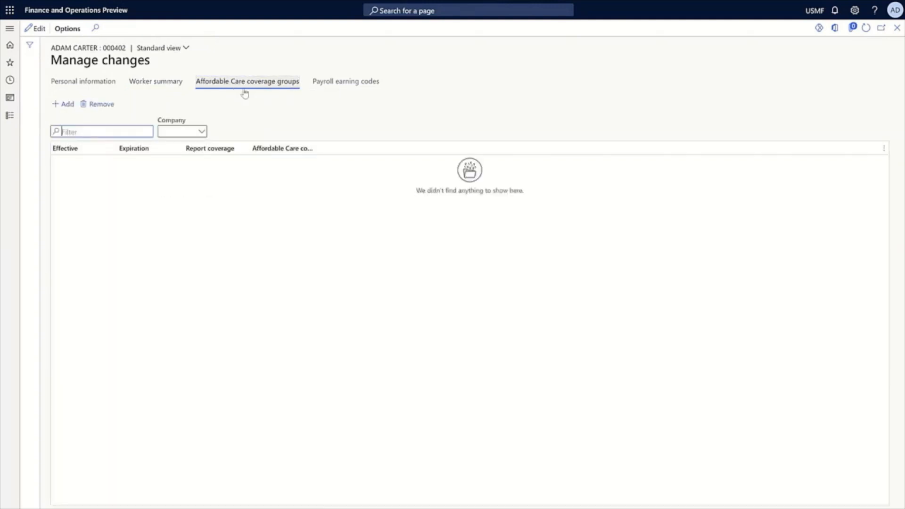
click(203, 132)
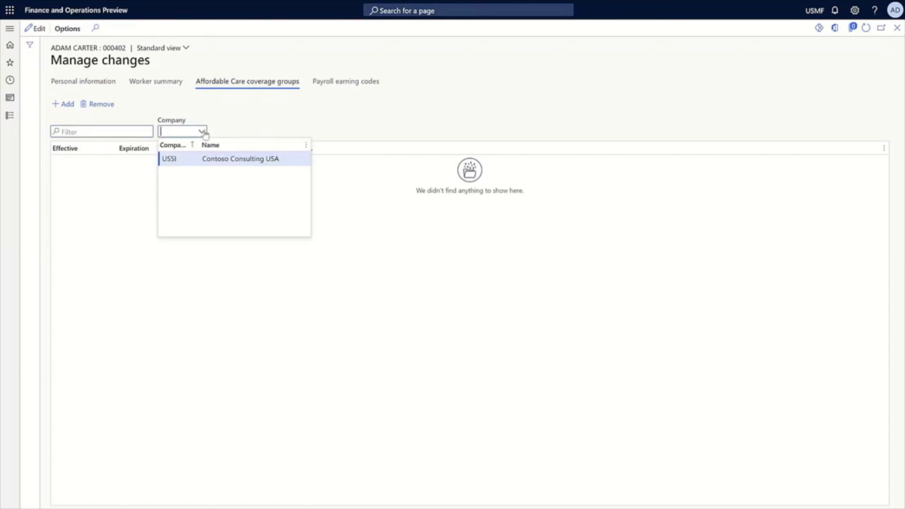
click(181, 164)
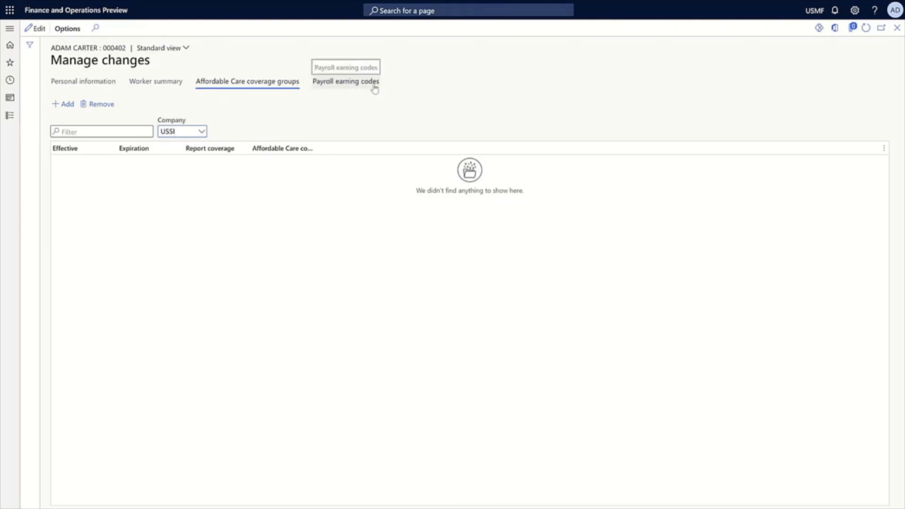
click(356, 84)
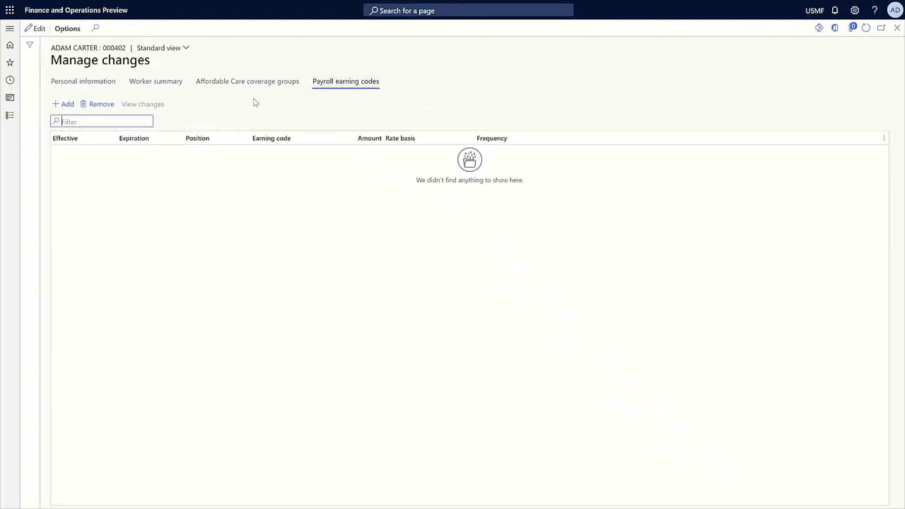
Return to the worker's personal information versions and view the field changes recorded in the newest version
click(84, 88)
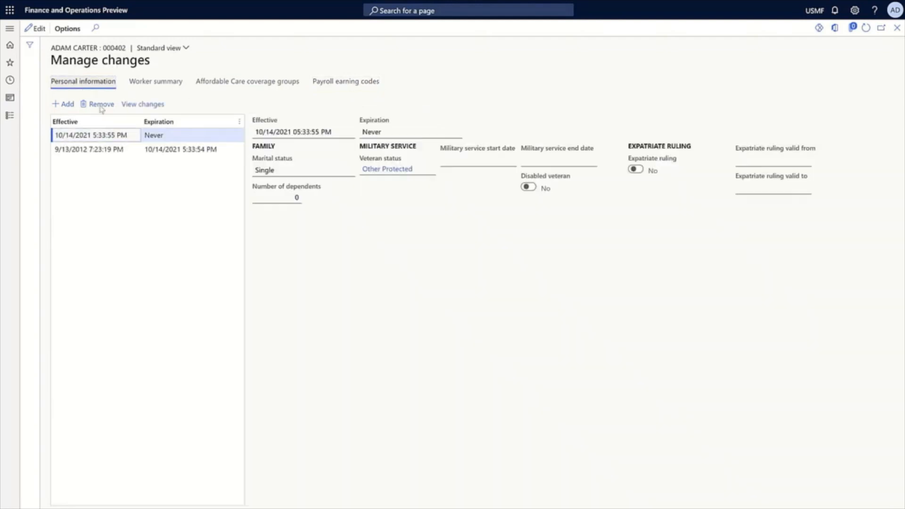
click(200, 140)
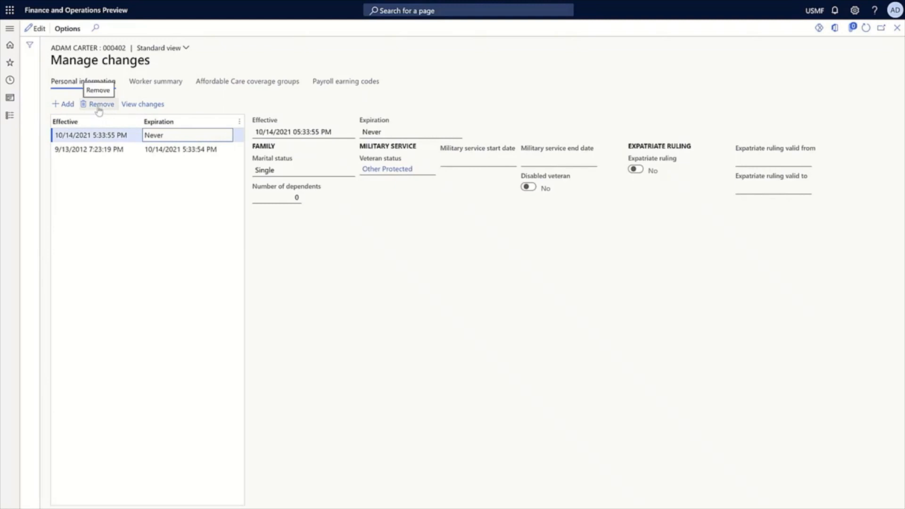
click(144, 110)
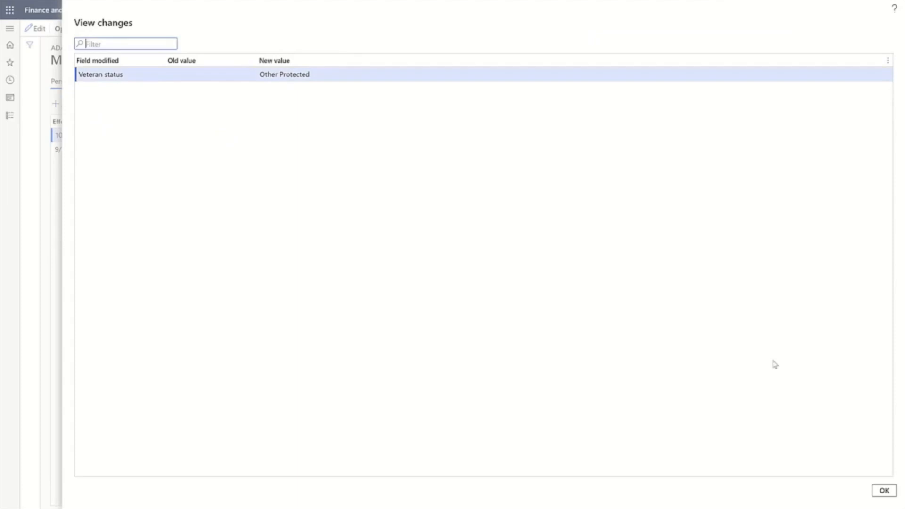
click(896, 493)
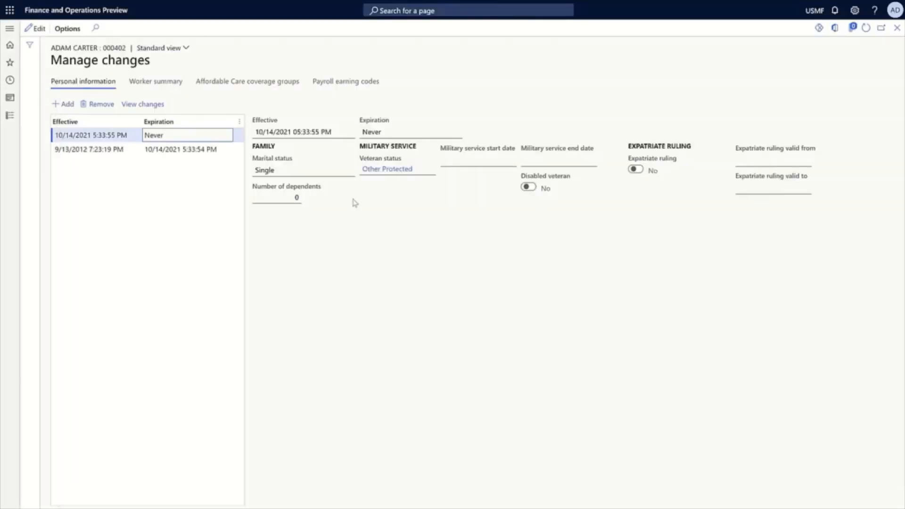
Remove the newest personal information version, confirm the deletion, and close the Manage changes page
click(99, 107)
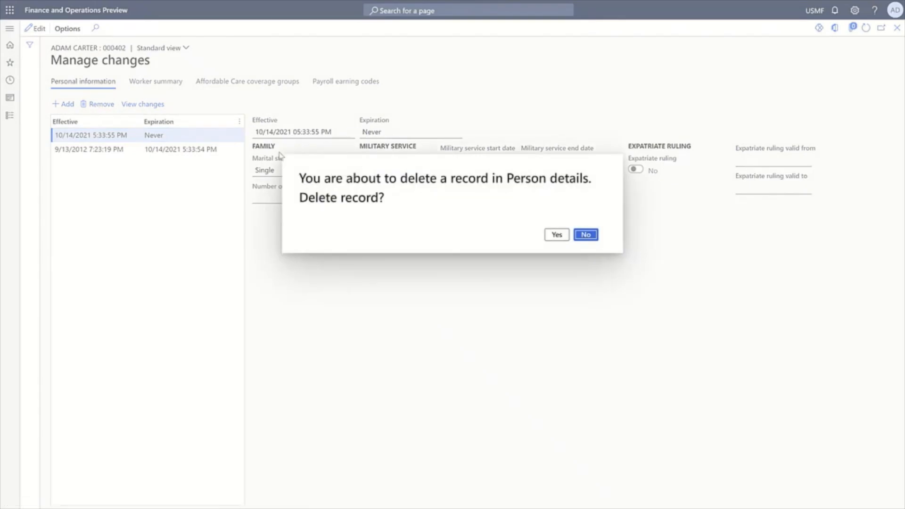
click(557, 234)
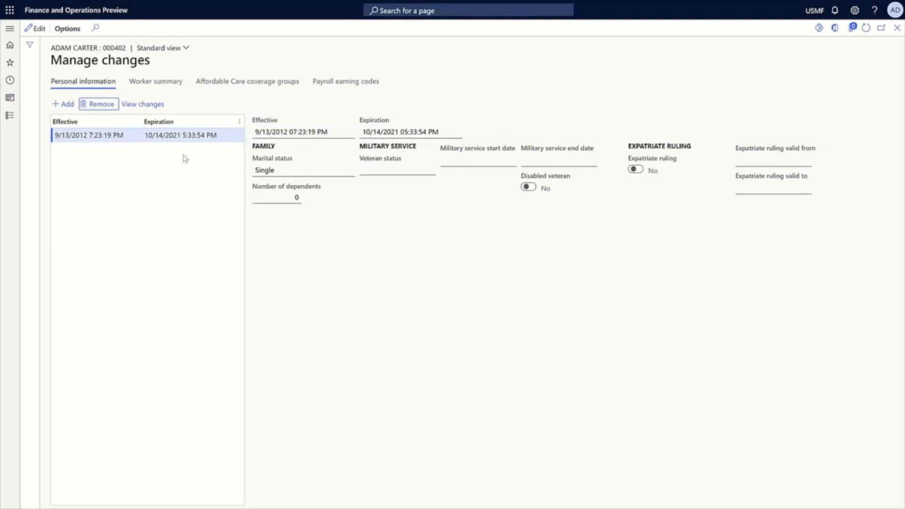
click(896, 29)
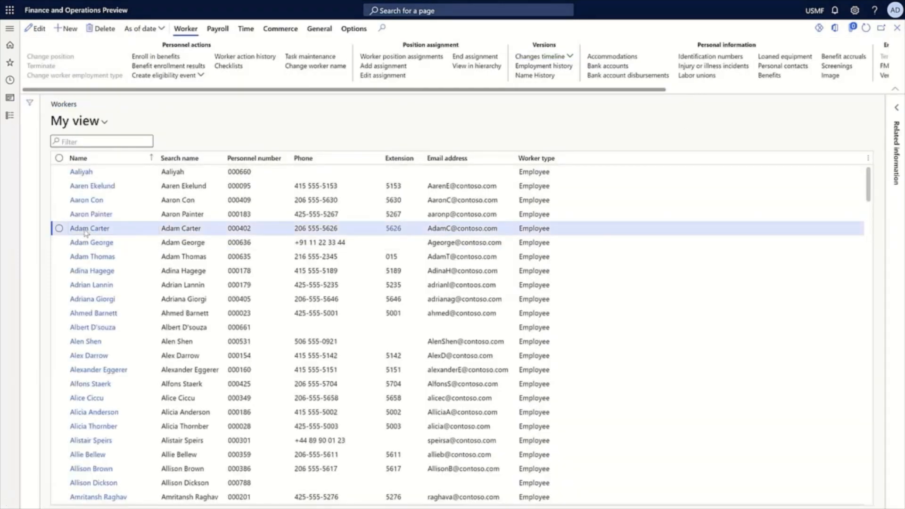
Open the same worker's record and set the veteran status in the personal information to Other Protected
click(84, 230)
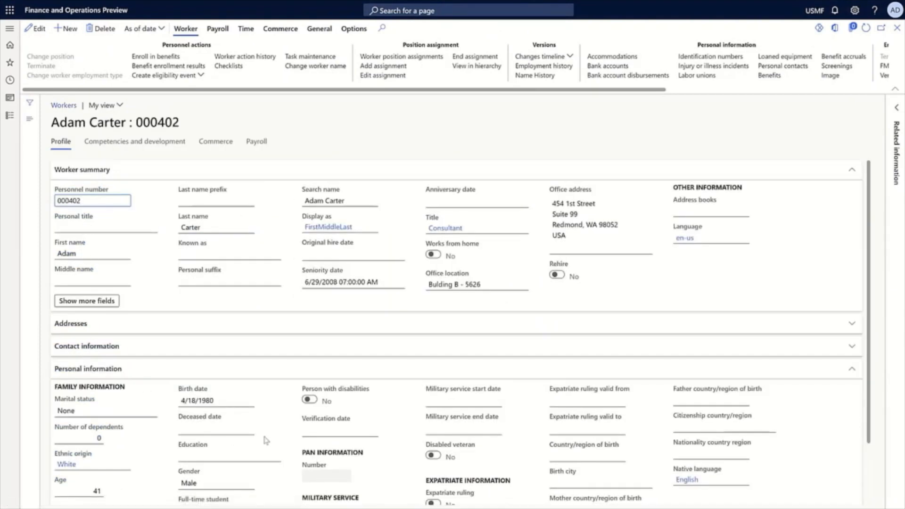
scroll(337, 452, down, 2)
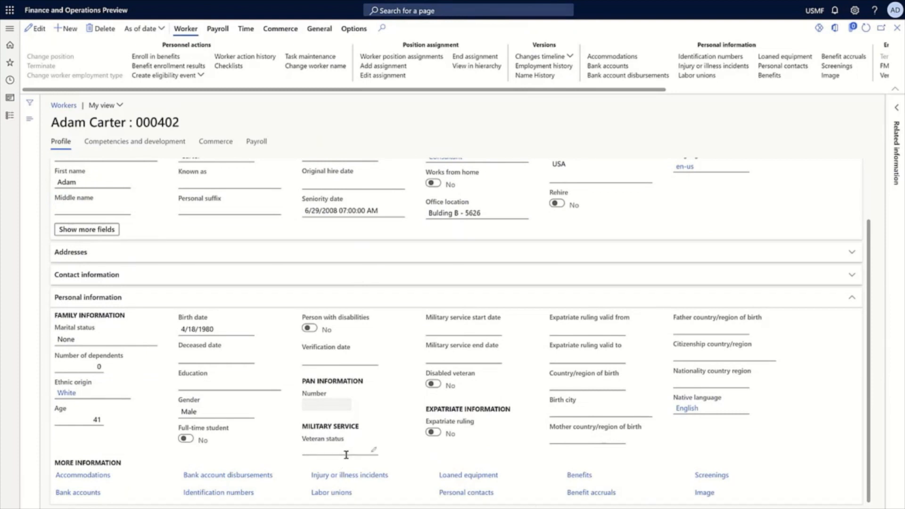
click(377, 452)
click(373, 450)
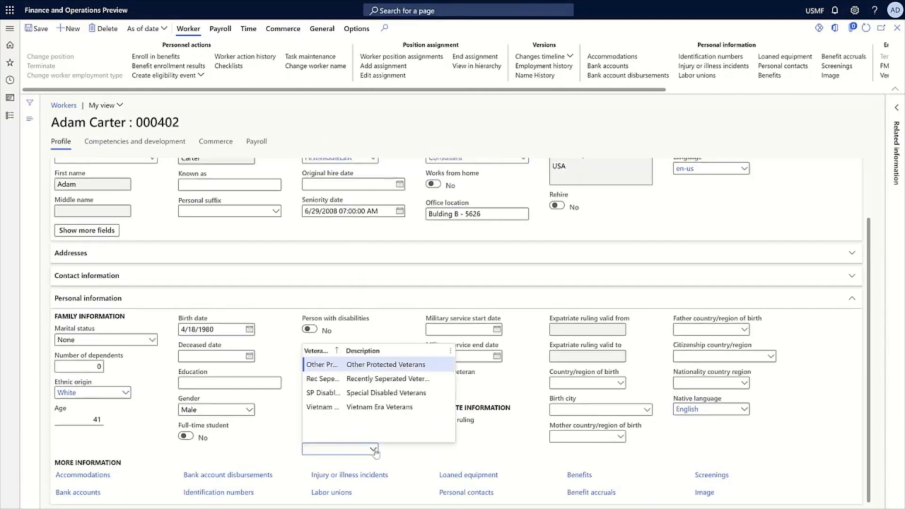
click(335, 367)
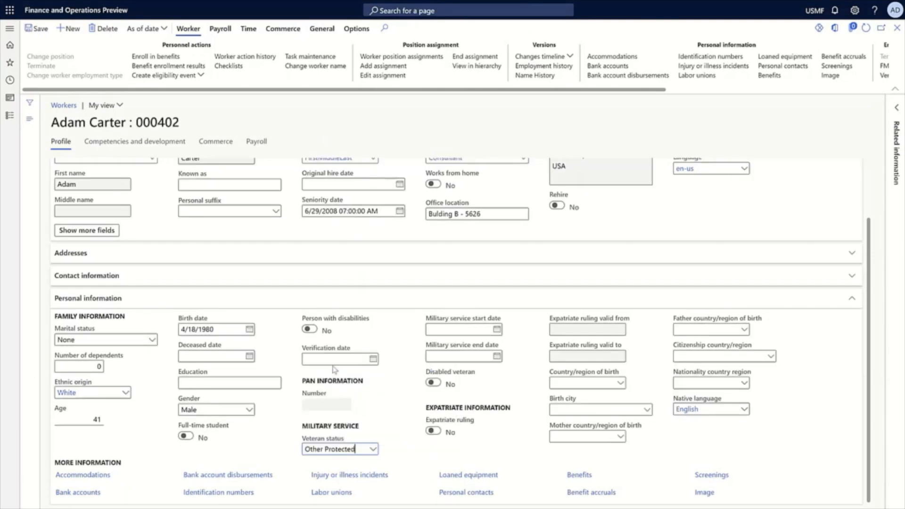
Set the worker's military service start date to 11/1/2001 and end date to 10/31/2006
click(476, 327)
text(1/2001)
key(Tab)
text(10/)
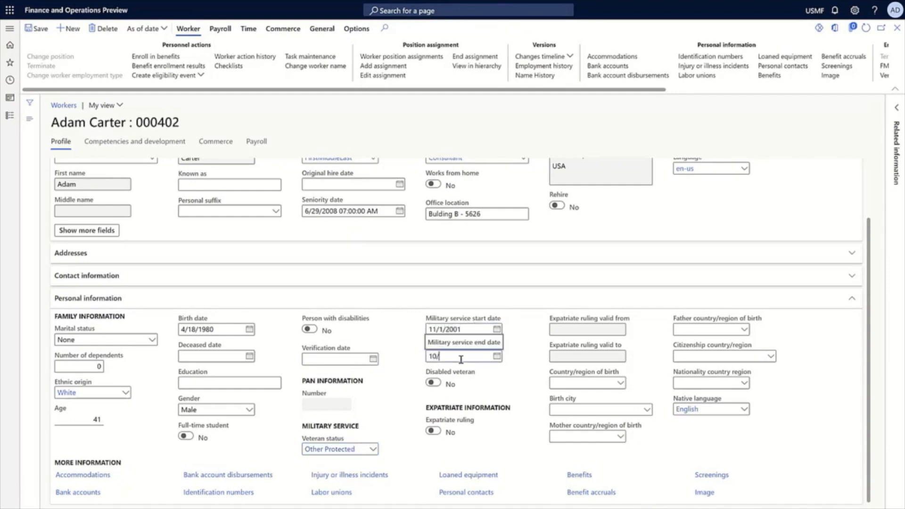
text(31/2006)
click(568, 384)
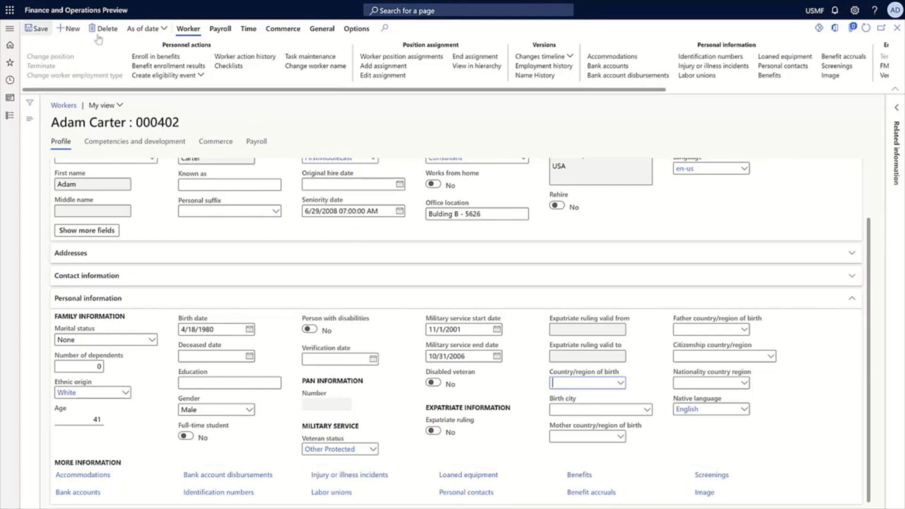
View the changes timeline from the worker's record to examine the military service edits, and close it
click(550, 57)
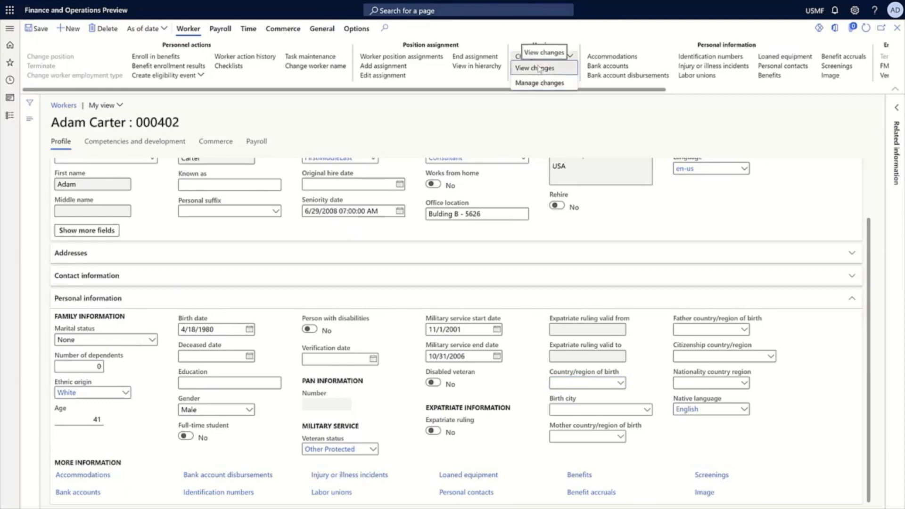
click(537, 68)
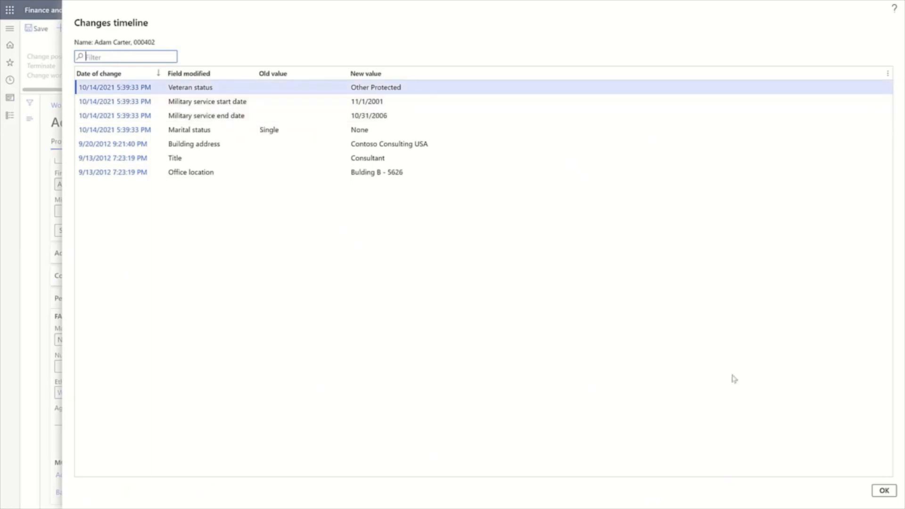
click(884, 491)
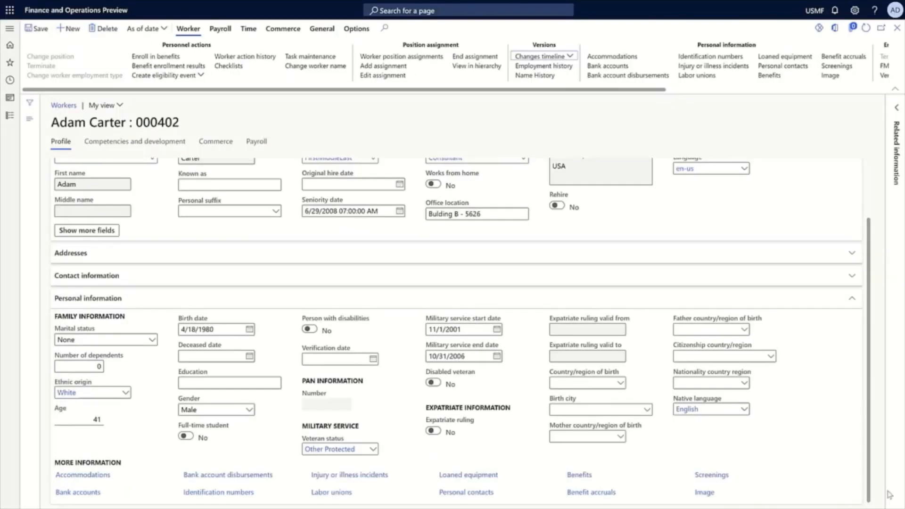
Open Manage changes from the worker's record and view the changes recorded in the newest personal information version
click(538, 57)
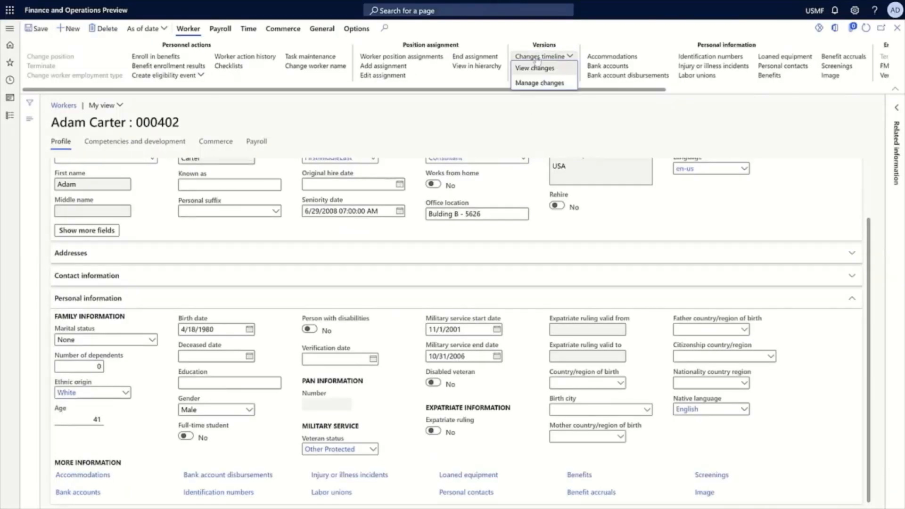
click(529, 84)
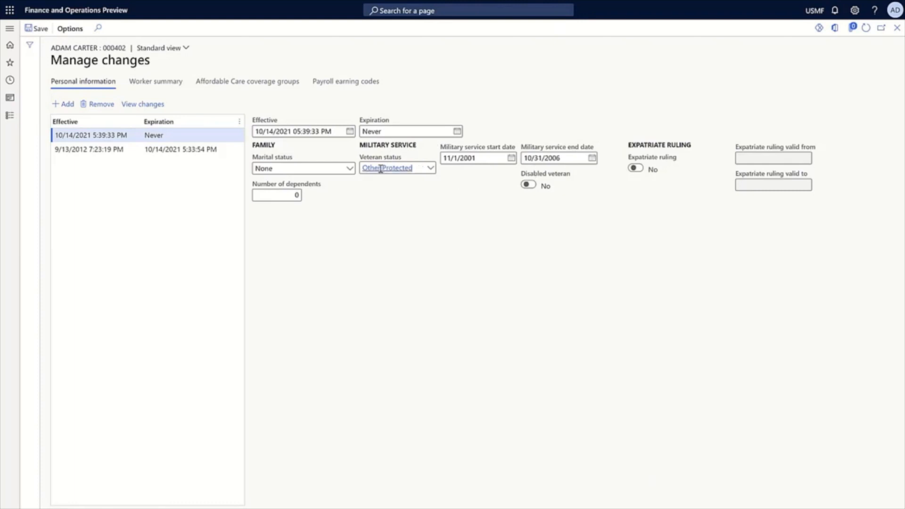
click(138, 109)
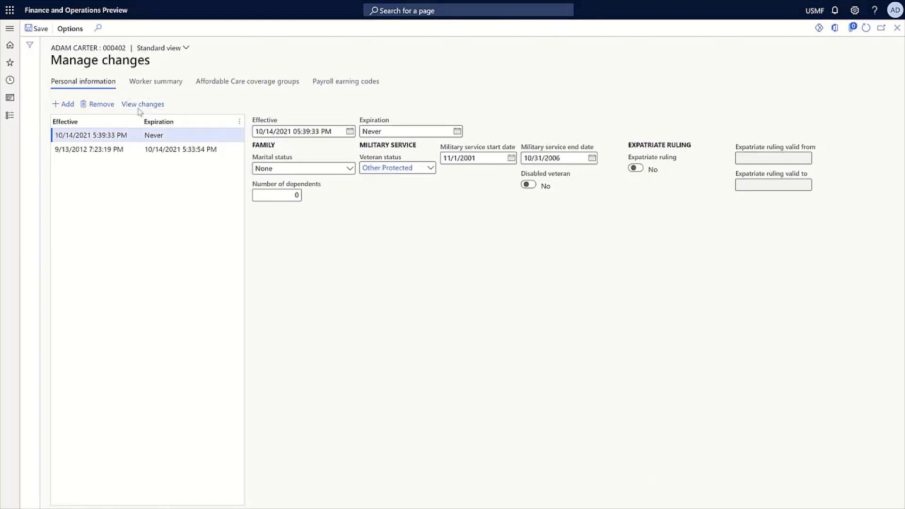